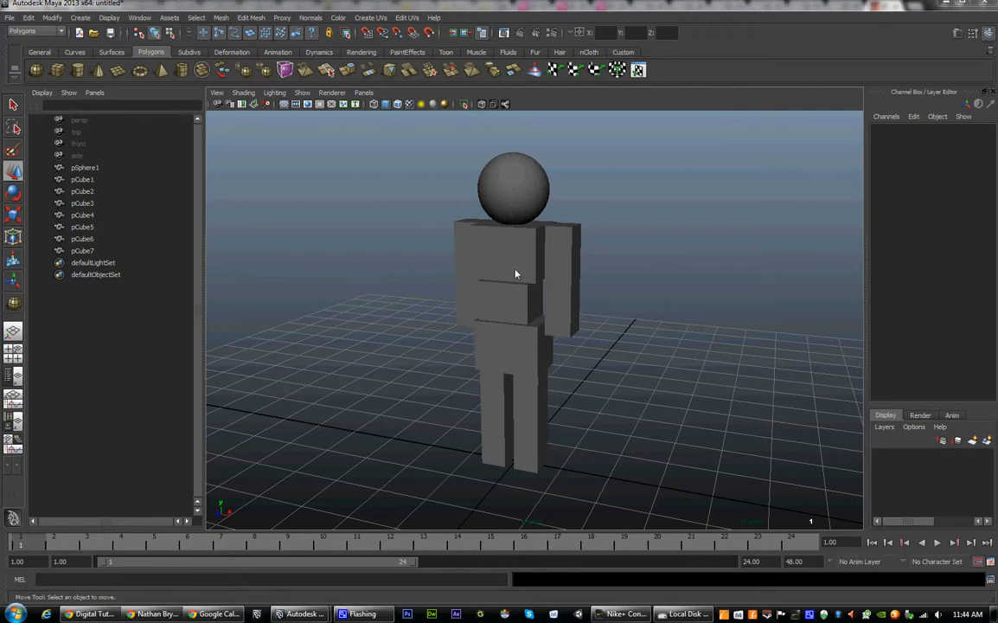
Step: Examine the block character's separate arm, leg and torso pieces from several angles
{"action": "left_click_drag", "start_coordinate": [528, 292], "coordinate": [566, 386], "text": "alt"}
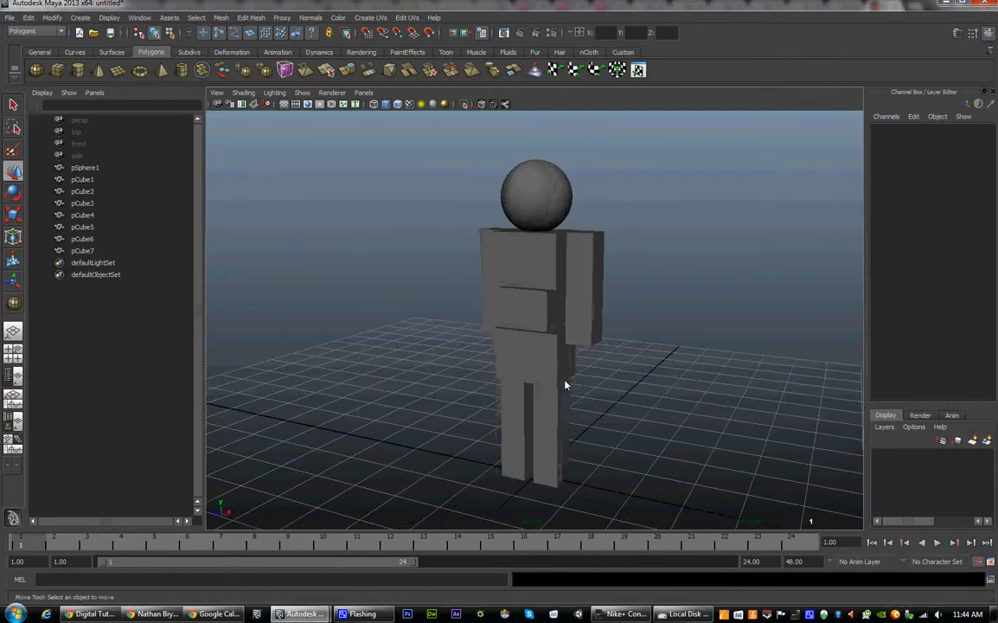
{"action": "left_click", "coordinate": [528, 308]}
{"action": "left_click", "coordinate": [554, 259]}
{"action": "left_click", "coordinate": [584, 285]}
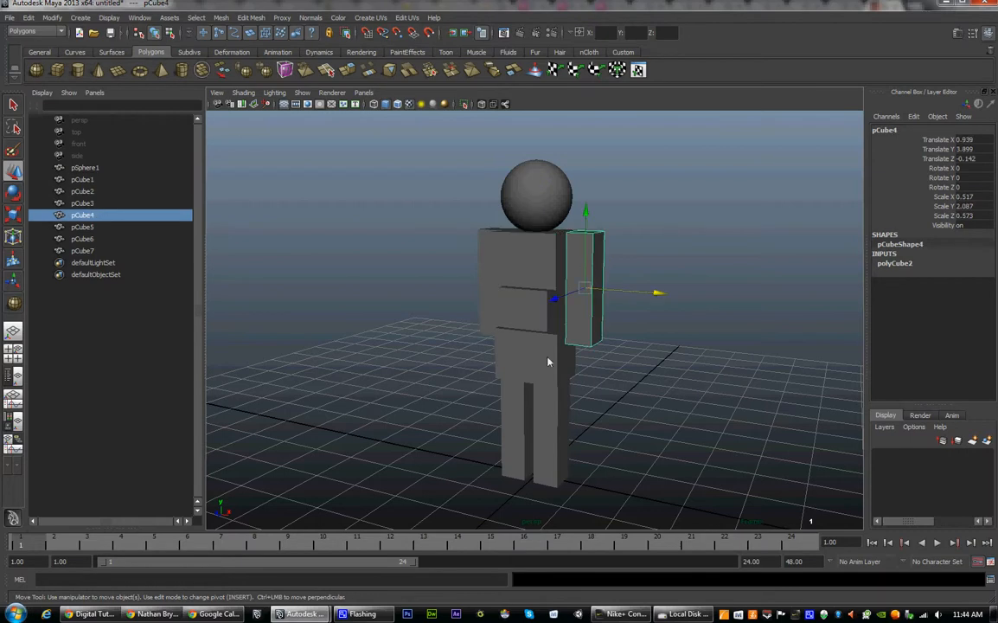
{"action": "left_click", "coordinate": [549, 359]}
{"action": "left_click", "coordinate": [551, 450]}
{"action": "left_click", "coordinate": [487, 422]}
{"action": "left_click", "coordinate": [512, 407]}
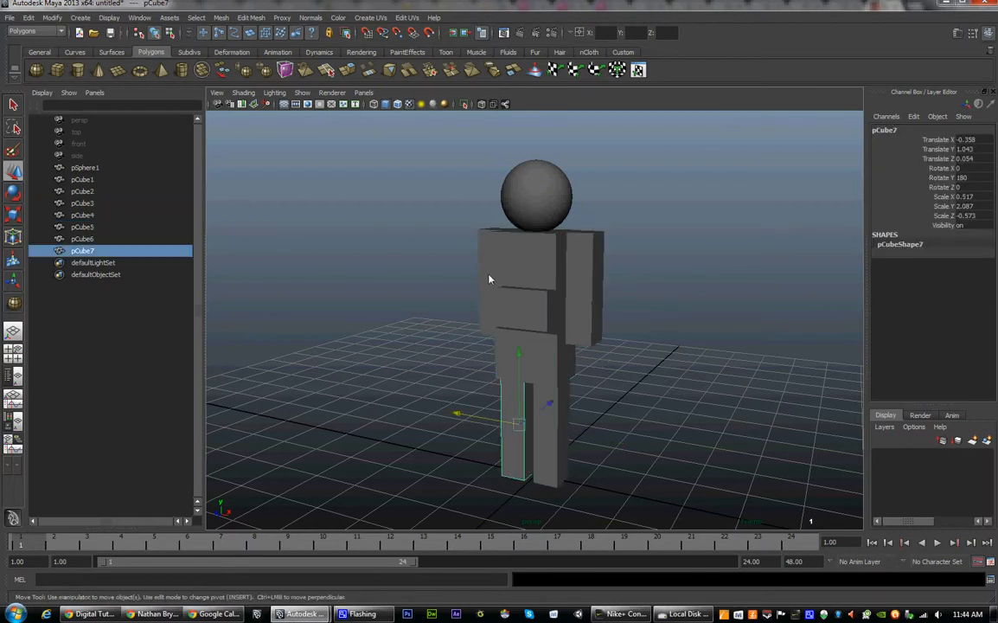
{"action": "left_click", "coordinate": [491, 279]}
{"action": "left_click", "coordinate": [580, 327]}
{"action": "left_click_drag", "start_coordinate": [580, 327], "coordinate": [545, 319], "text": "alt"}
{"action": "left_click", "coordinate": [492, 285]}
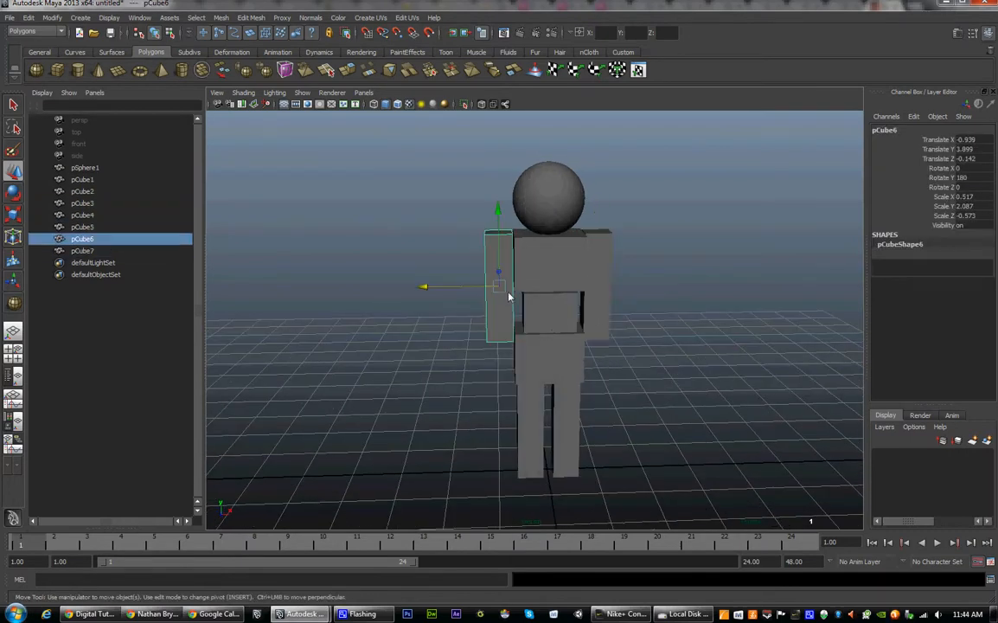
{"action": "left_click", "coordinate": [590, 314]}
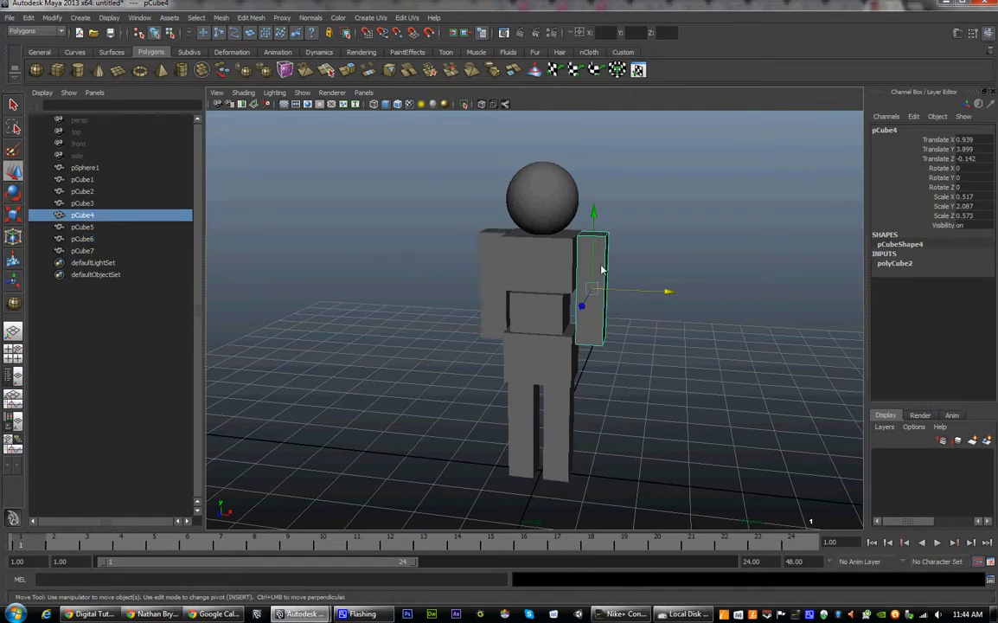
{"action": "left_click_drag", "start_coordinate": [527, 288], "coordinate": [500, 307], "text": "alt"}
{"action": "right_click_drag", "start_coordinate": [523, 363], "coordinate": [649, 421], "text": "alt"}
{"action": "middle_click_drag", "start_coordinate": [649, 421], "coordinate": [686, 435], "text": "alt"}
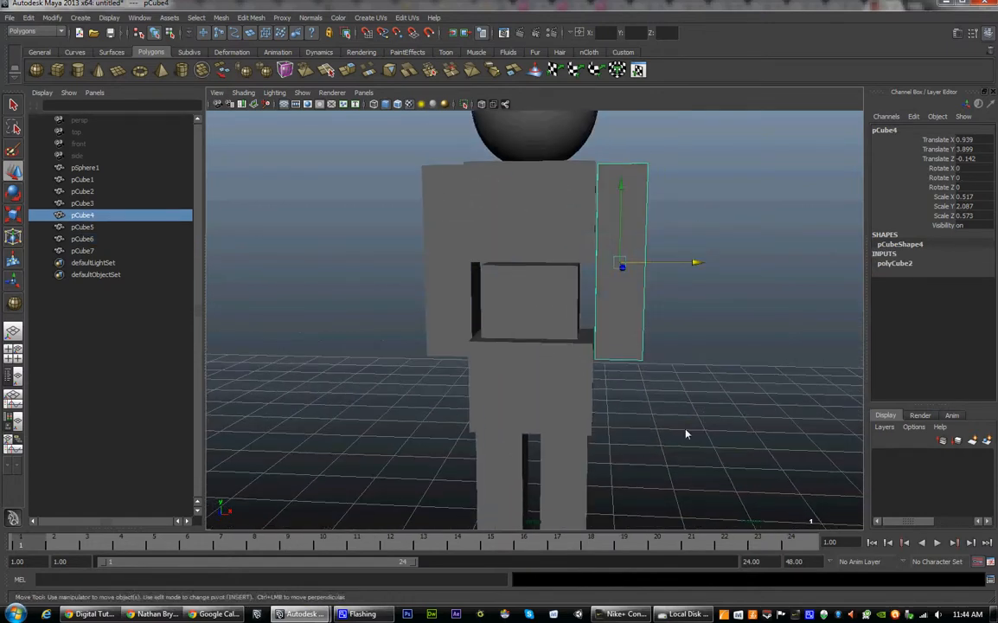
{"action": "right_click_drag", "start_coordinate": [686, 434], "coordinate": [530, 396], "text": "alt"}
{"action": "left_click_drag", "start_coordinate": [531, 397], "coordinate": [536, 332], "text": "alt"}
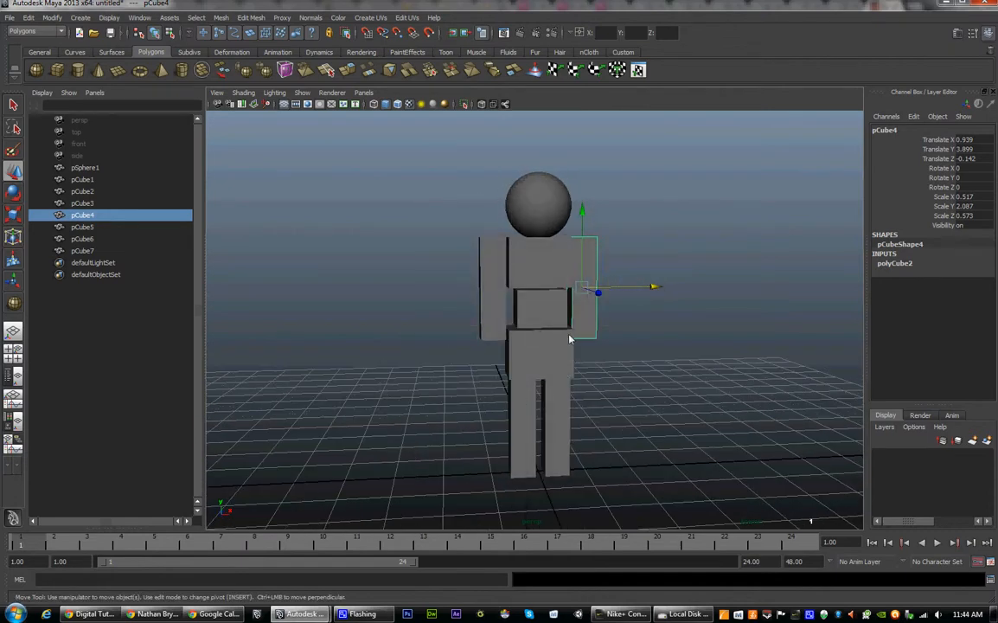
{"action": "left_click_drag", "start_coordinate": [569, 339], "coordinate": [591, 408], "text": "alt"}
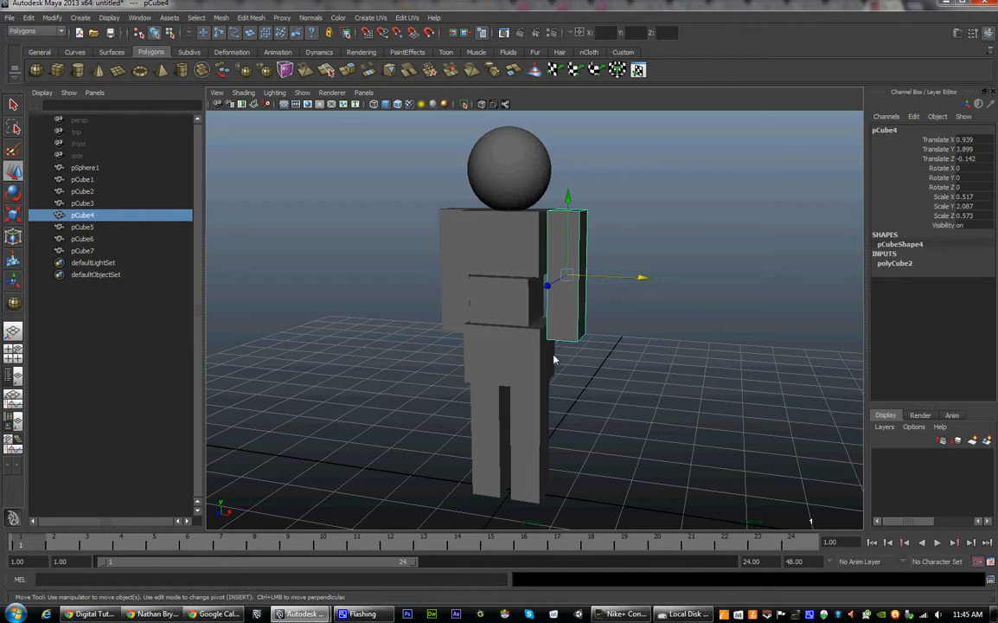
Step: Examine how the pelvis, waist and chest blocks meet, from the side and the front
{"action": "left_click", "coordinate": [498, 358]}
{"action": "left_click_drag", "start_coordinate": [497, 359], "coordinate": [579, 289], "text": "alt"}
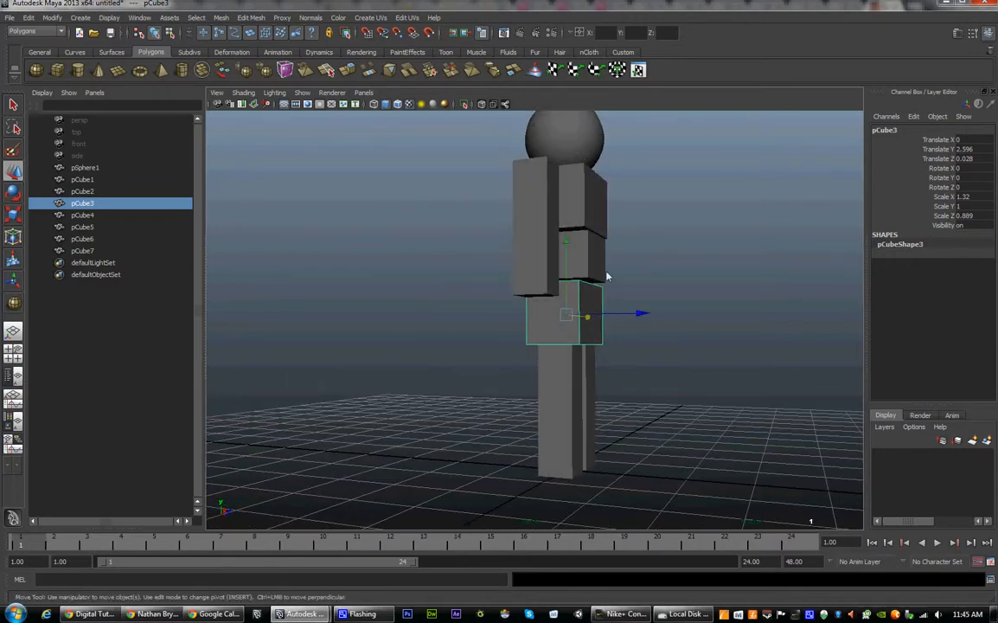
{"action": "left_click_drag", "start_coordinate": [748, 324], "coordinate": [573, 278], "text": "alt"}
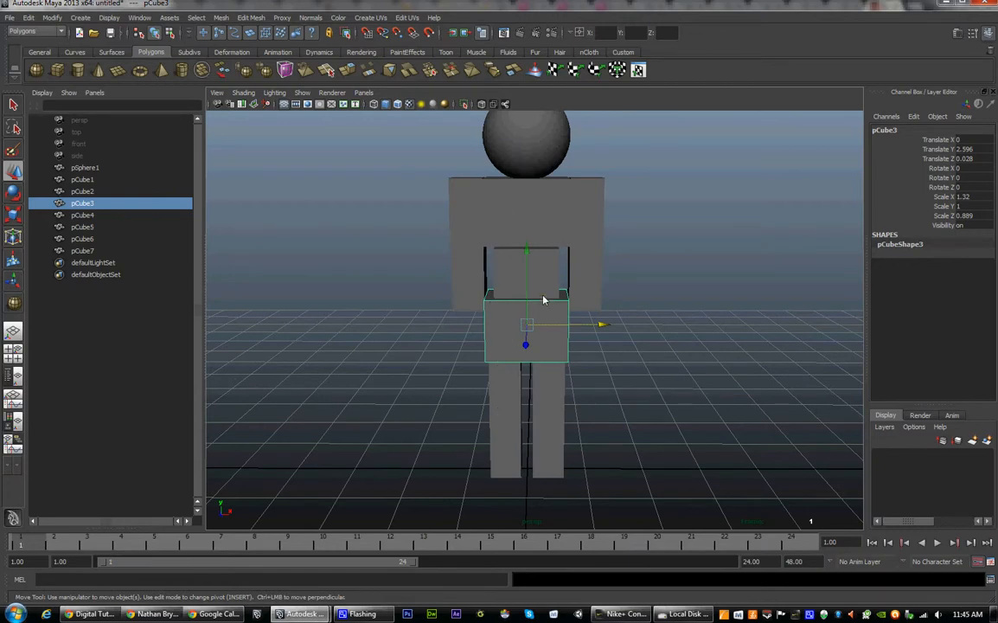
{"action": "left_click_drag", "start_coordinate": [546, 297], "coordinate": [487, 264], "text": "alt"}
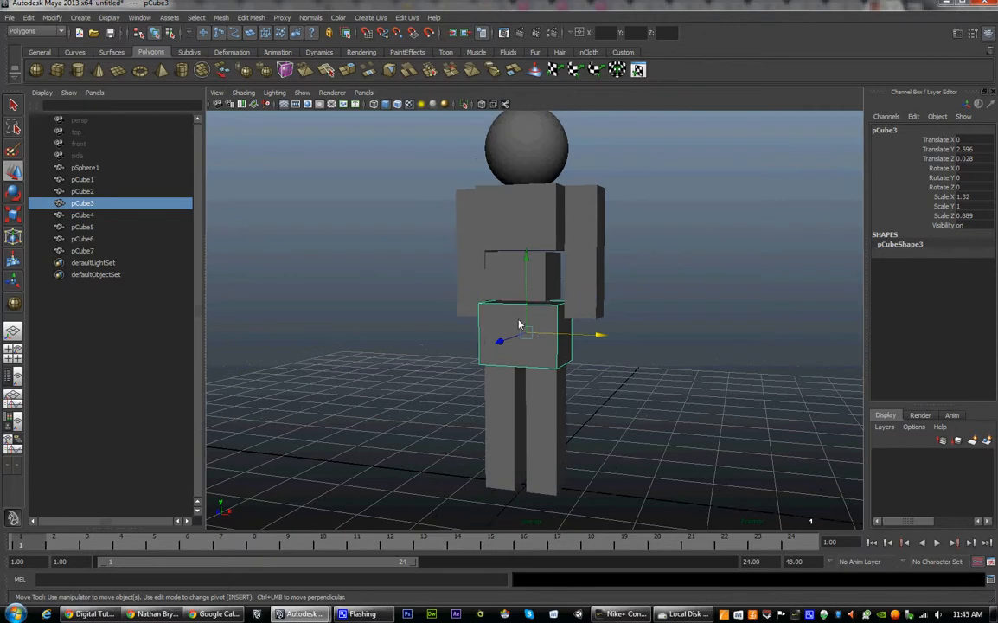
{"action": "left_click", "coordinate": [500, 252]}
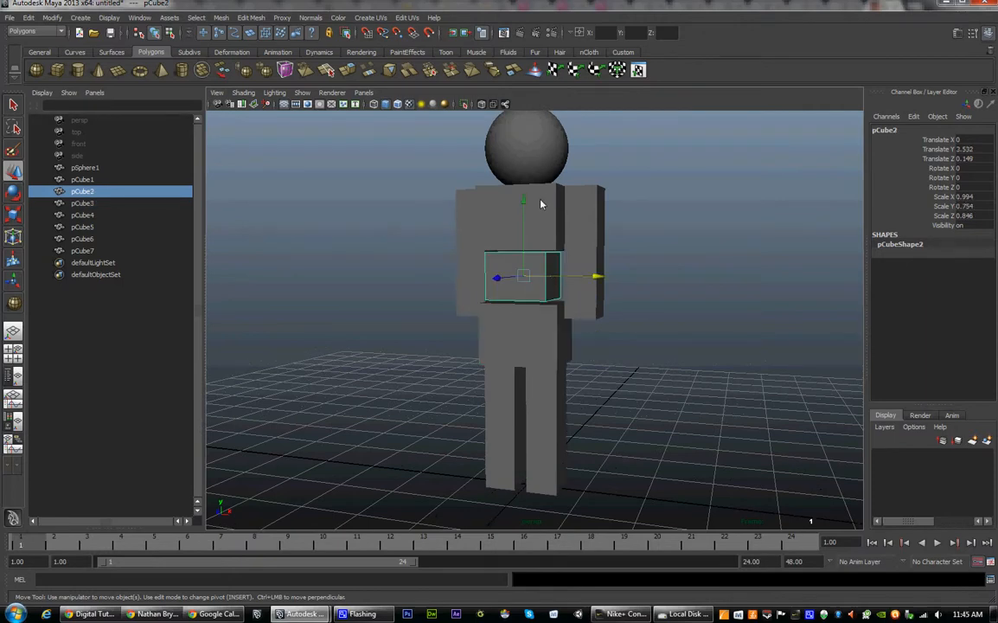
{"action": "left_click", "coordinate": [491, 195]}
{"action": "left_click", "coordinate": [550, 268]}
{"action": "left_click", "coordinate": [550, 227]}
{"action": "left_click", "coordinate": [549, 291]}
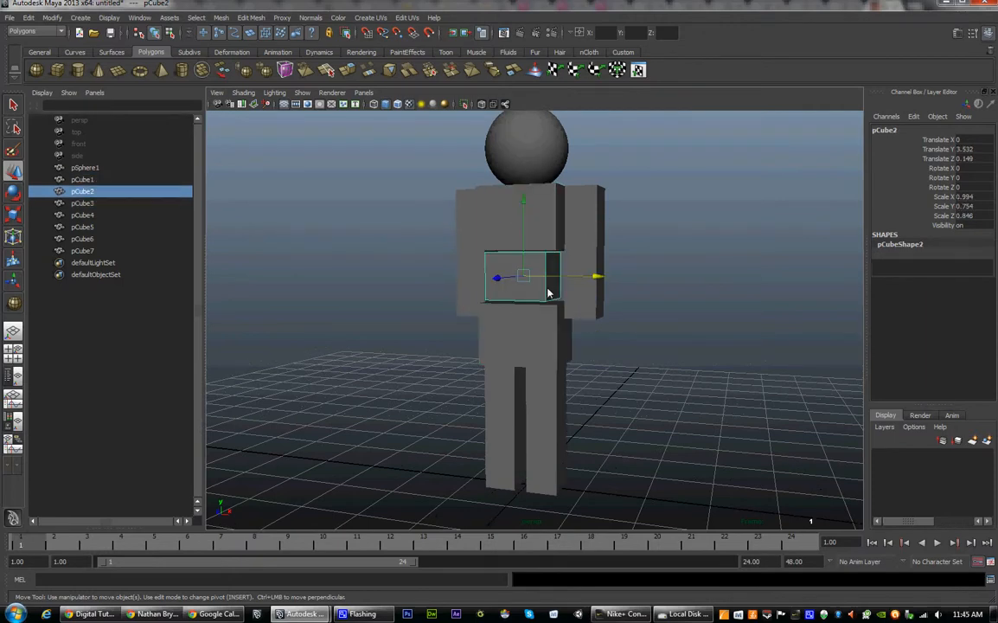
Step: Lower the waist block's pivot to its bottom edge, where it meets the pelvis
{"action": "left_click_drag", "start_coordinate": [503, 352], "coordinate": [541, 263], "text": "alt"}
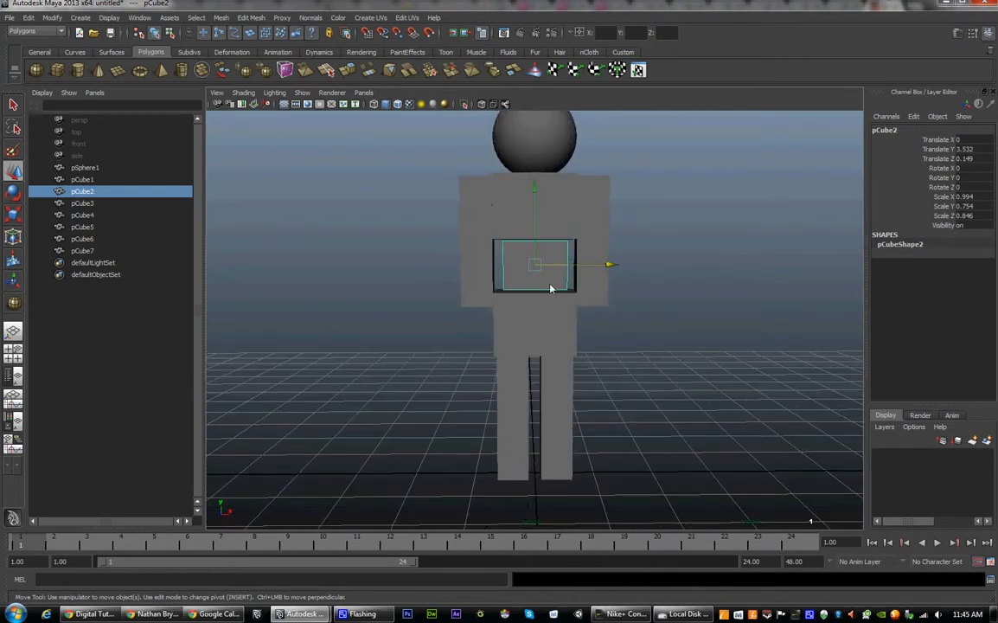
{"action": "key", "text": "Insert"}
{"action": "left_click_drag", "start_coordinate": [536, 231], "coordinate": [547, 274]}
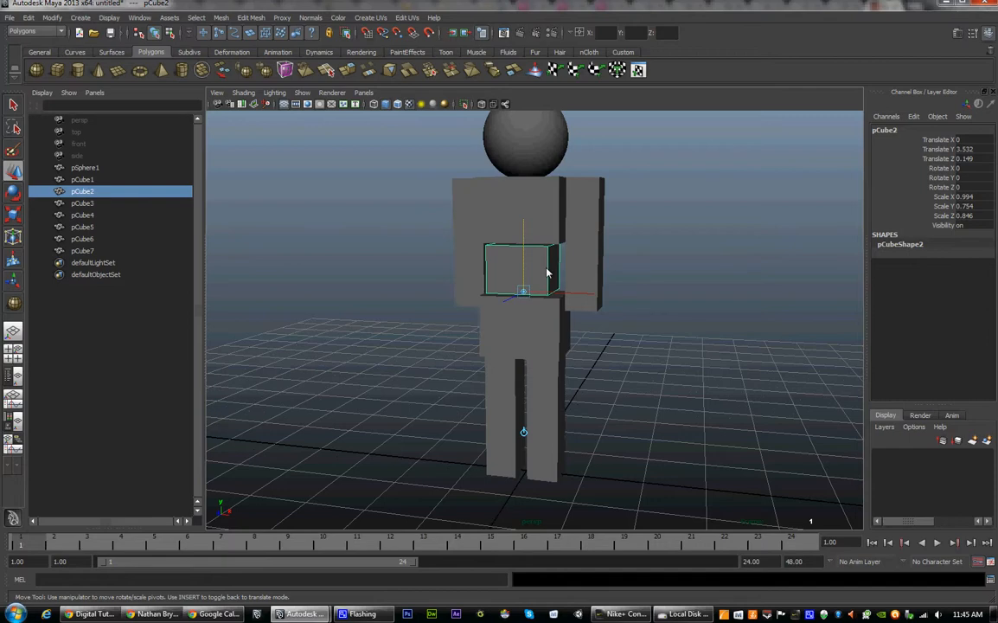
{"action": "key", "text": "Insert"}
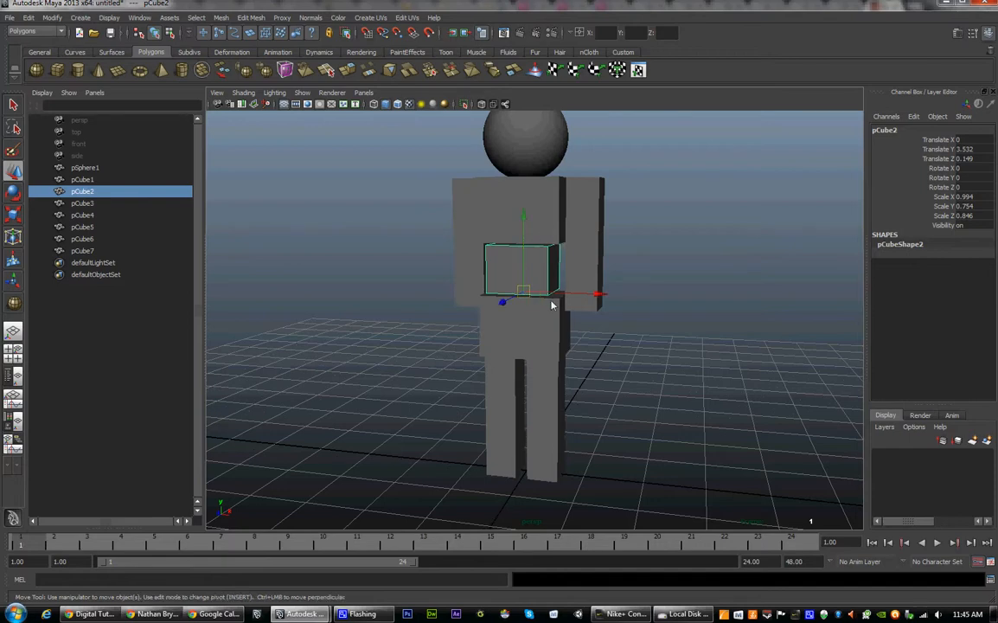
Step: Lower the chest block's pivot to its bottom edge, where it meets the waist
{"action": "left_click", "coordinate": [496, 207]}
{"action": "key", "text": "Insert"}
{"action": "left_click_drag", "start_coordinate": [528, 185], "coordinate": [531, 221]}
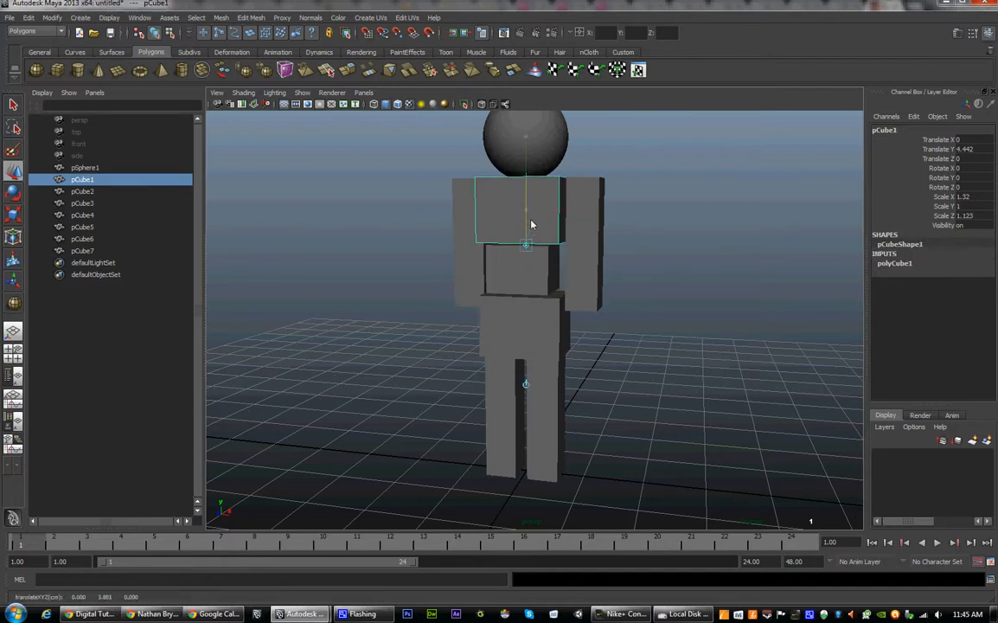
{"action": "key", "text": "Insert"}
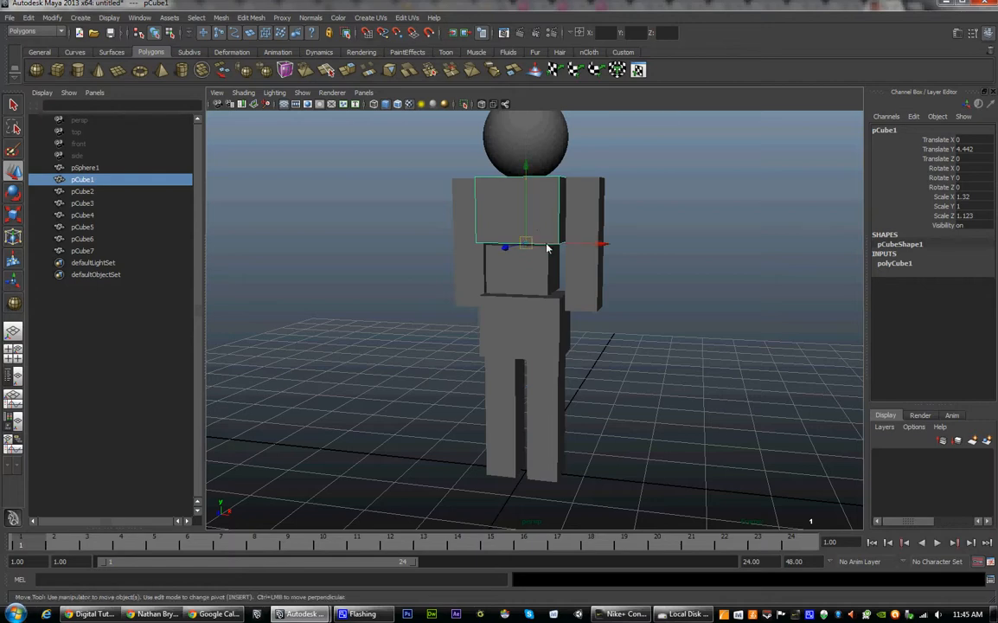
Step: Raise the pivot of the arm block pCube4 to its top edge at the shoulder, undoing the slight sideways nudge
{"action": "middle_click_drag", "start_coordinate": [545, 319], "coordinate": [542, 348], "text": "alt"}
{"action": "left_click_drag", "start_coordinate": [542, 347], "coordinate": [591, 336], "text": "alt"}
{"action": "left_click", "coordinate": [590, 309]}
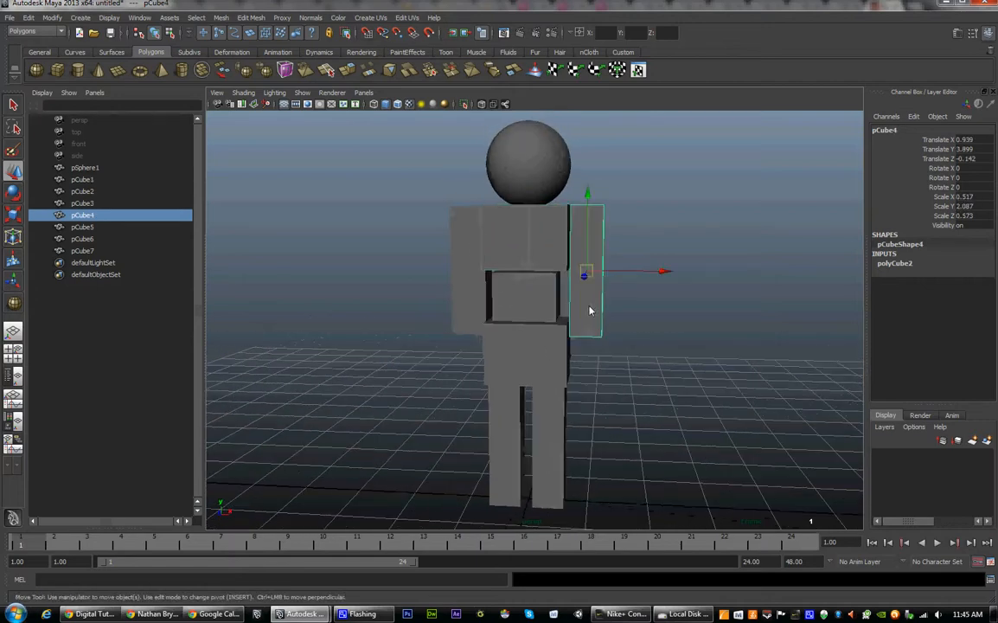
{"action": "middle_click_drag", "start_coordinate": [590, 310], "coordinate": [578, 356], "text": "alt"}
{"action": "key", "text": "Insert"}
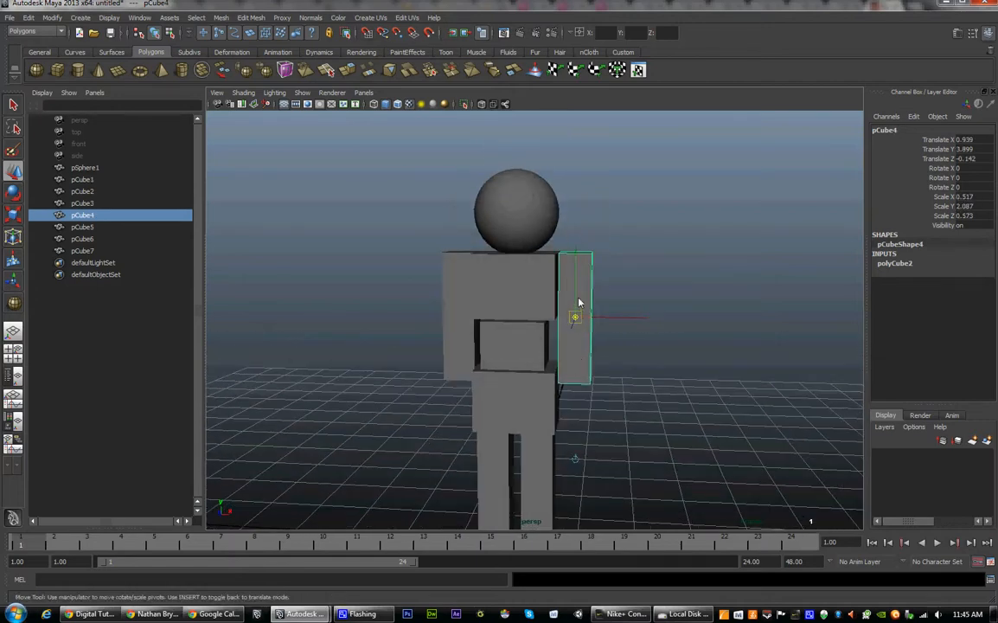
{"action": "left_click_drag", "start_coordinate": [578, 306], "coordinate": [572, 229]}
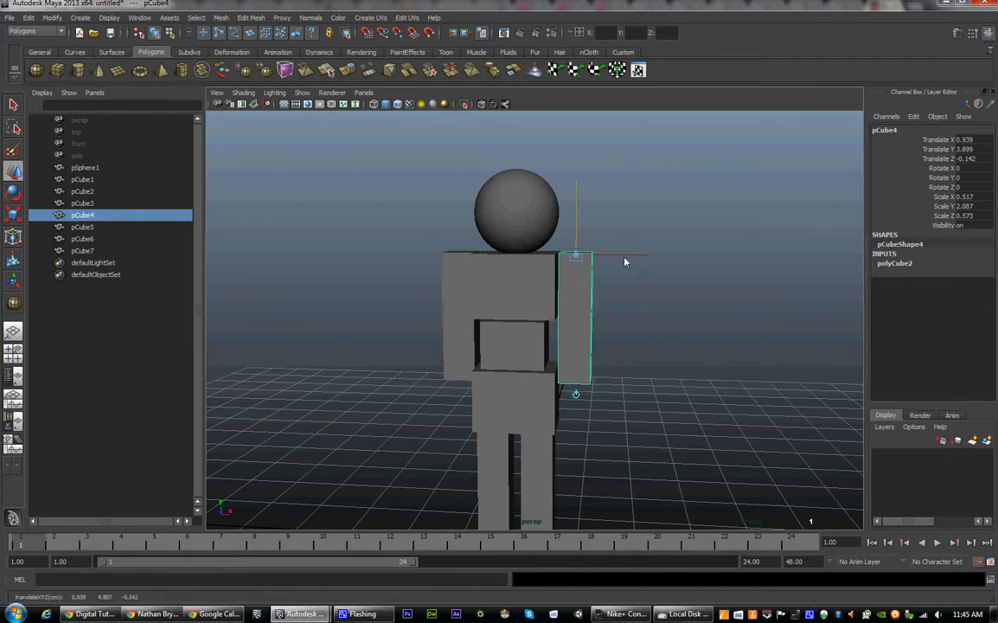
{"action": "mouse_move", "coordinate": [633, 259]}
{"action": "left_mouse_down"}
{"action": "mouse_move", "coordinate": [620, 261]}
{"action": "mouse_move", "coordinate": [632, 260]}
{"action": "left_mouse_up"}
{"action": "key", "text": "ctrl+z"}
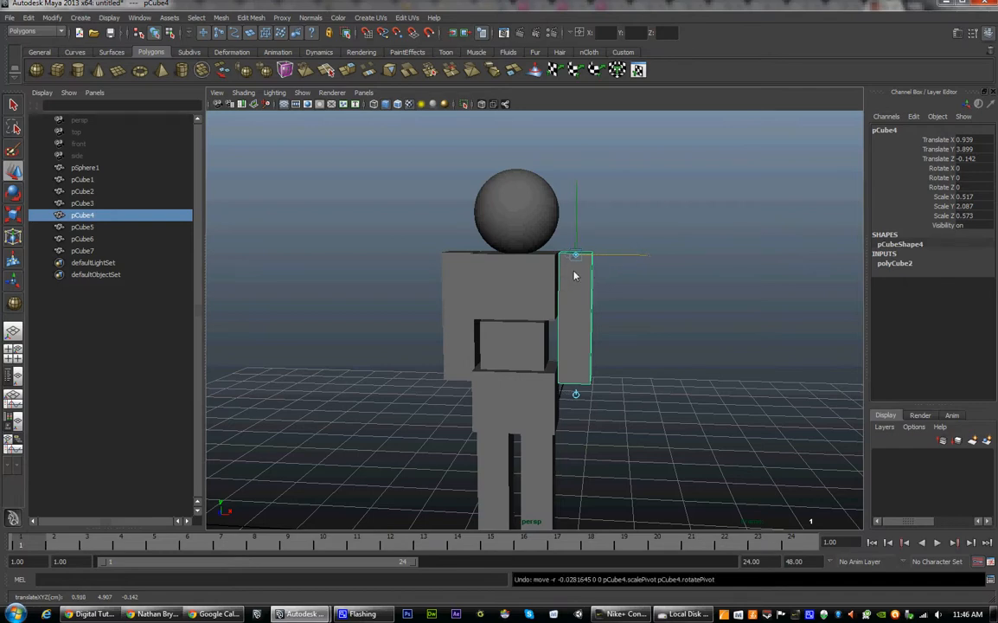
{"action": "key", "text": "Insert"}
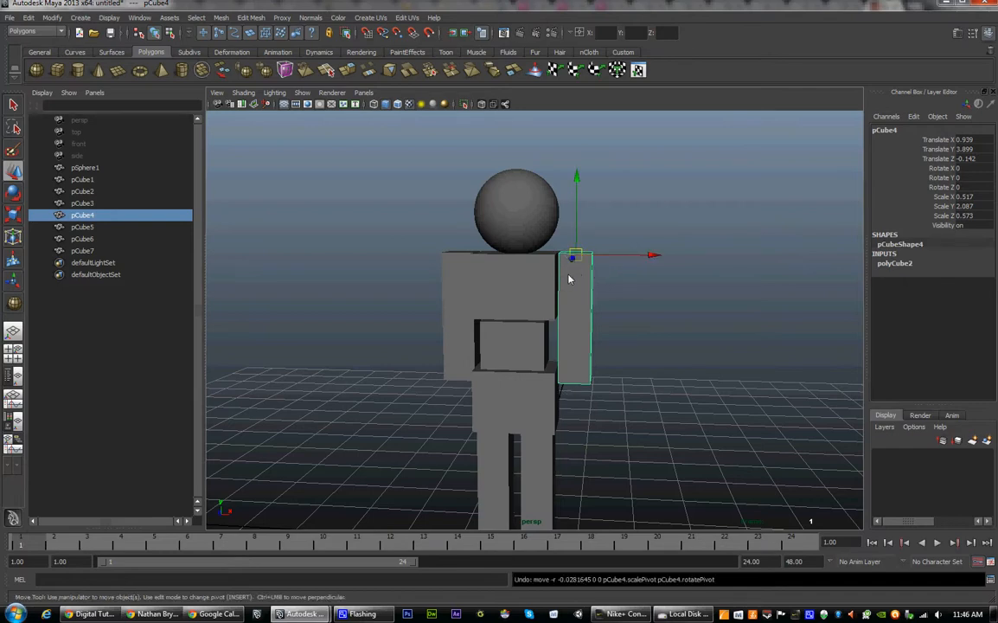
Step: Raise the pivot of the opposite arm block, pCube6, to its top edge at the shoulder
{"action": "left_click", "coordinate": [458, 288]}
{"action": "key", "text": "Insert"}
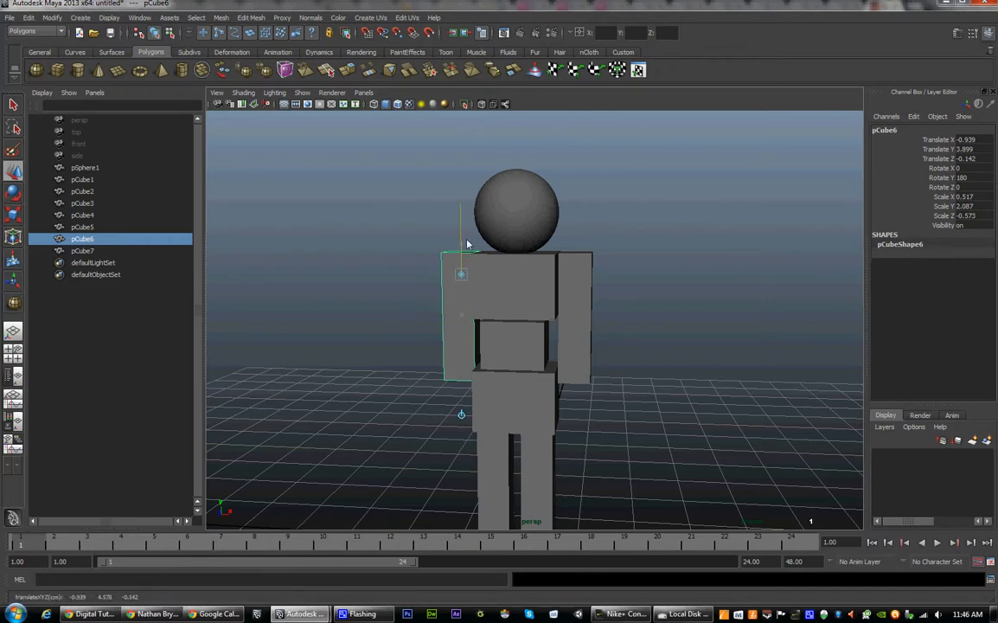
{"action": "left_click_drag", "start_coordinate": [467, 244], "coordinate": [468, 227]}
{"action": "key", "text": "Insert"}
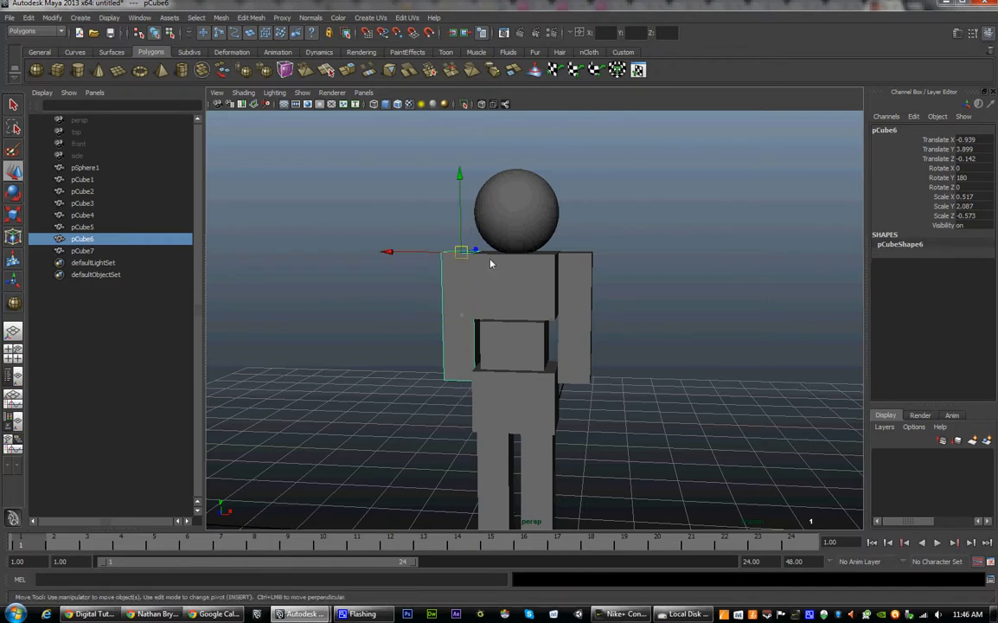
Step: Lower the head sphere's pivot to its base at the neck
{"action": "left_click", "coordinate": [531, 413]}
{"action": "left_click", "coordinate": [535, 455]}
{"action": "left_click", "coordinate": [534, 250]}
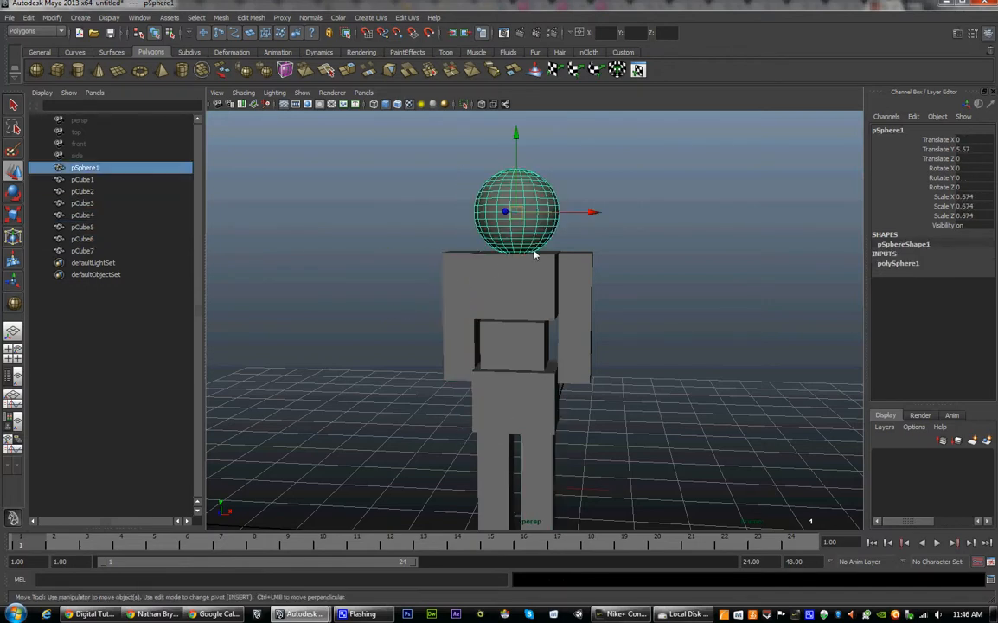
{"action": "left_click", "coordinate": [516, 138]}
{"action": "left_click", "coordinate": [516, 173]}
{"action": "key", "text": "Insert"}
{"action": "left_click_drag", "start_coordinate": [521, 161], "coordinate": [521, 200]}
Step: Raise the pivot of the leg block pCube7 to its top edge at the hip
{"action": "left_click", "coordinate": [539, 467]}
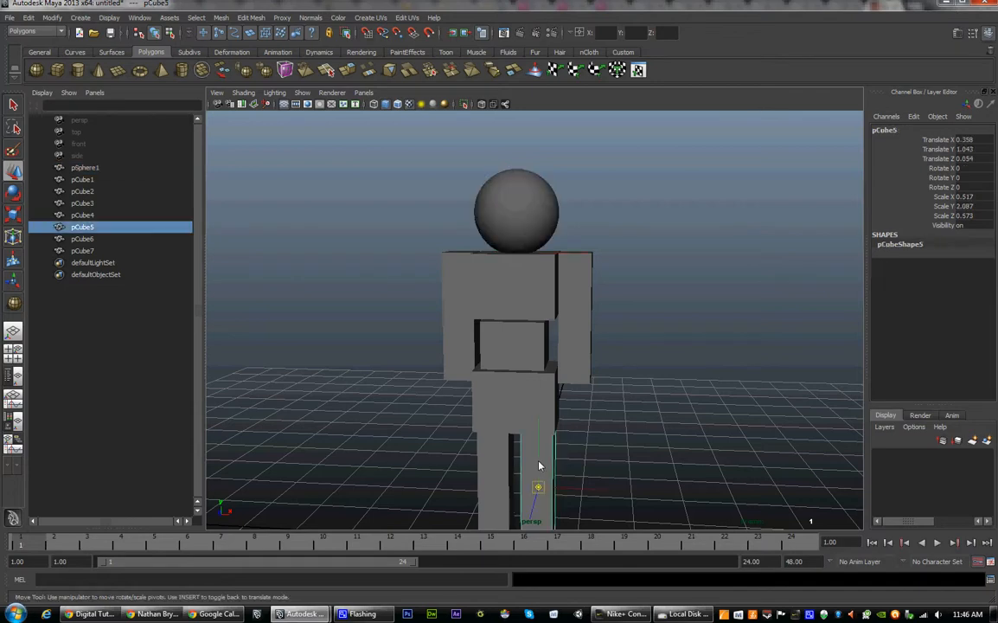
{"action": "left_click_drag", "start_coordinate": [545, 454], "coordinate": [555, 283], "text": "alt"}
{"action": "left_click", "coordinate": [508, 359]}
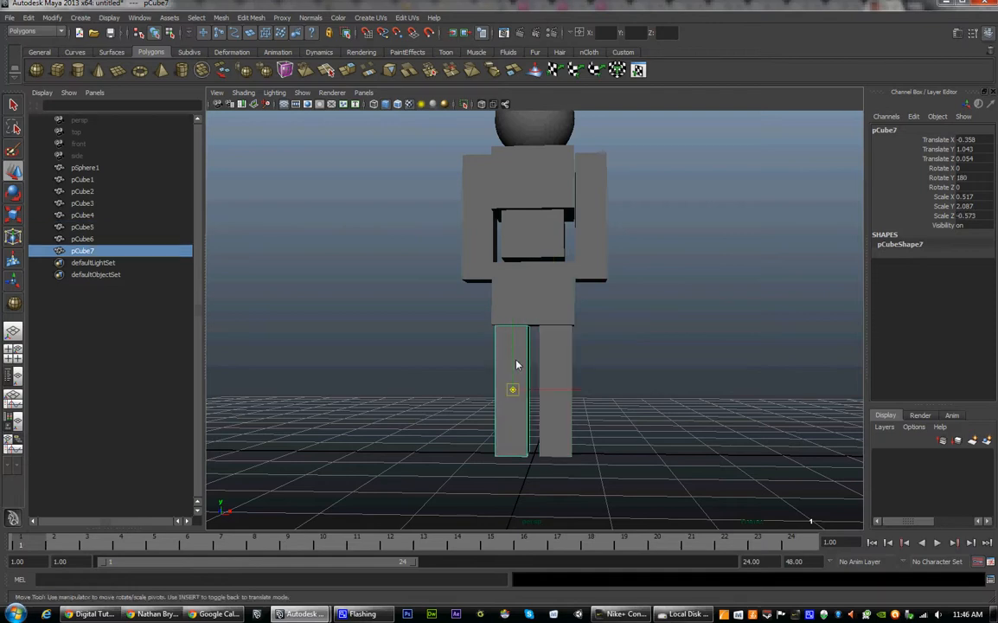
{"action": "left_click", "coordinate": [517, 361]}
{"action": "left_click", "coordinate": [516, 364]}
{"action": "left_click_drag", "start_coordinate": [516, 365], "coordinate": [536, 363]}
{"action": "key", "text": "Insert"}
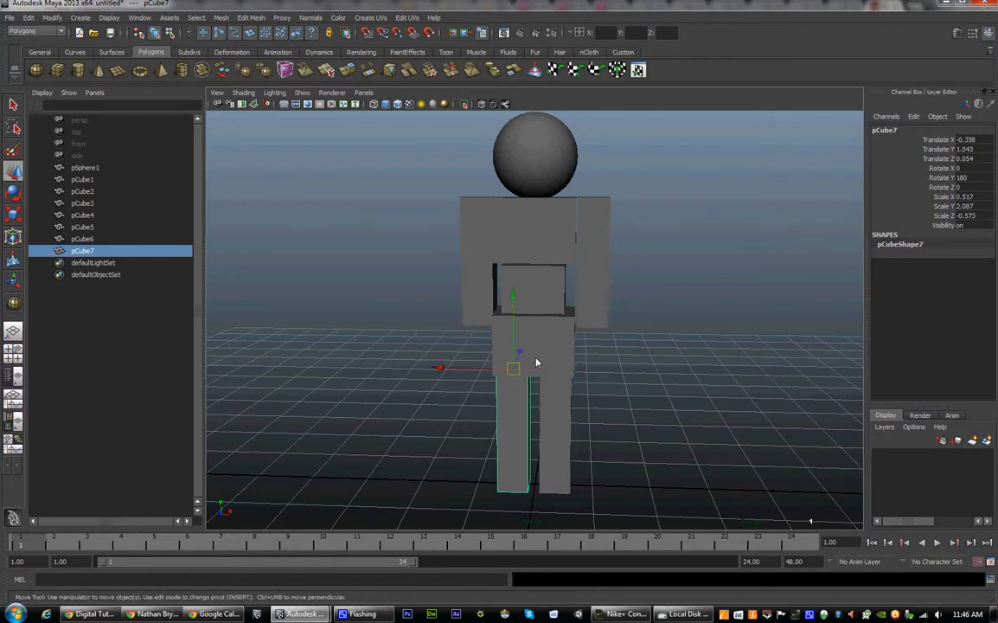
Step: Rotate both arm blocks together by about 90 degrees in Z so they extend horizontally outward
{"action": "left_click", "coordinate": [593, 309]}
{"action": "middle_click_drag", "start_coordinate": [545, 338], "coordinate": [539, 379], "text": "alt"}
{"action": "left_click", "coordinate": [473, 287]}
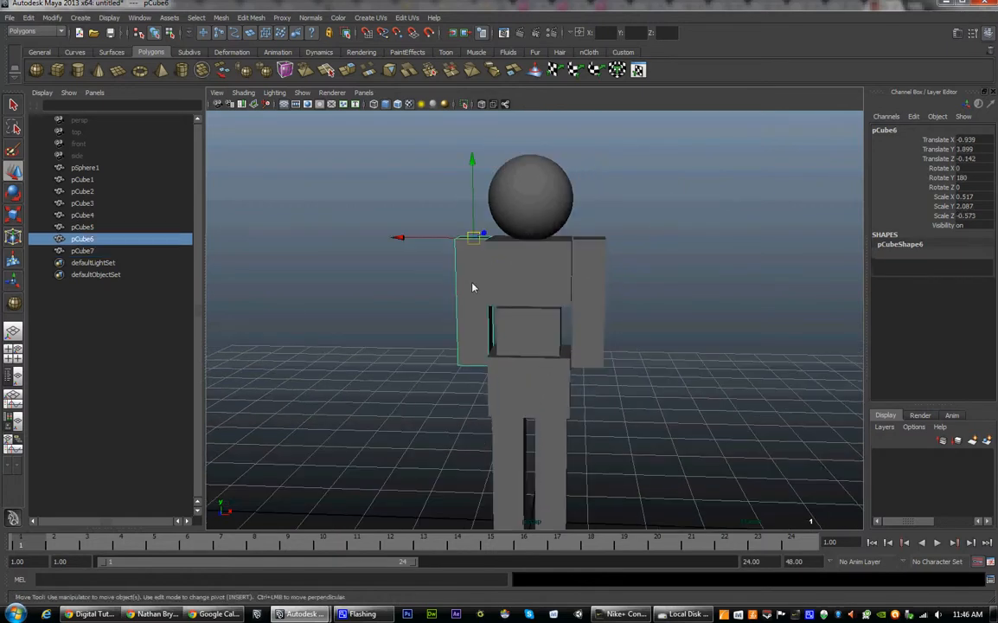
{"action": "left_click", "coordinate": [592, 264], "text": "shift"}
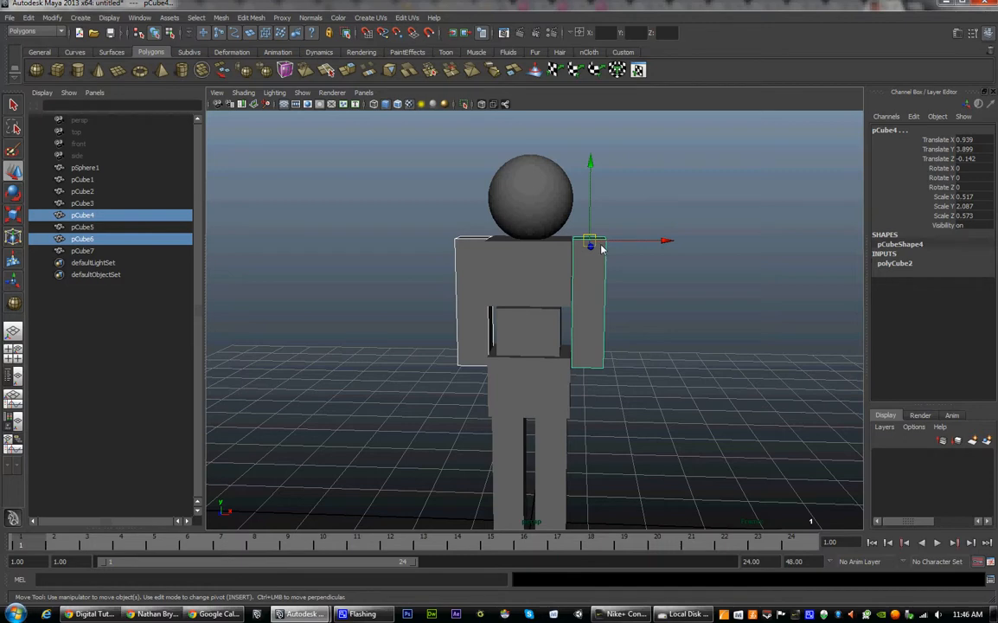
{"action": "key", "text": "e"}
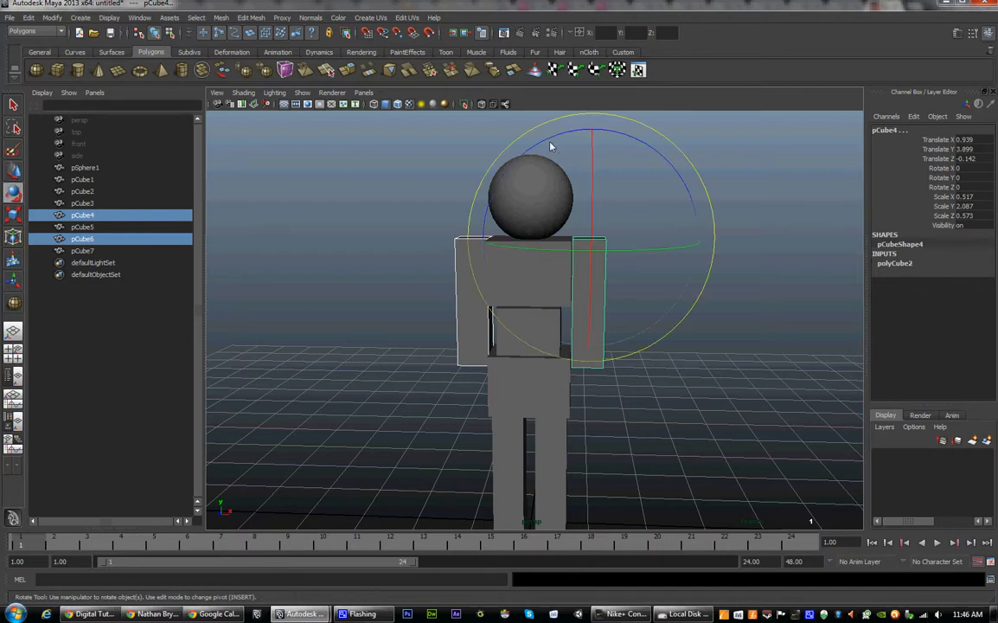
{"action": "left_click_drag", "start_coordinate": [550, 147], "coordinate": [467, 301]}
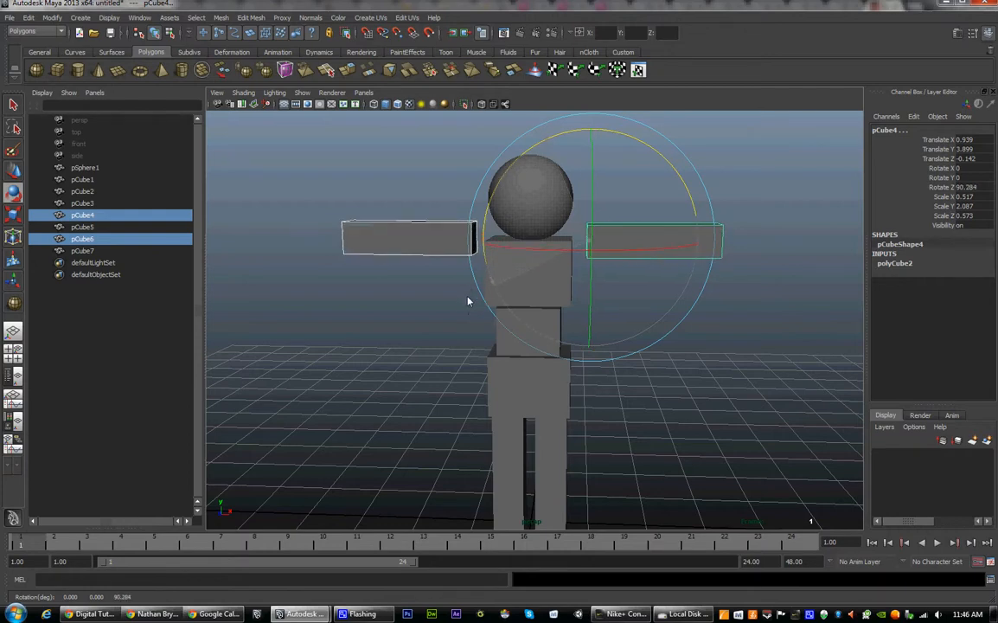
Step: Move both arms inward and down against the upper chest, placing pCube4 at about X 0.698, Y 3.642
{"action": "key", "text": "w"}
{"action": "mouse_move", "coordinate": [495, 245]}
{"action": "left_mouse_down"}
{"action": "mouse_move", "coordinate": [519, 246]}
{"action": "mouse_move", "coordinate": [509, 242]}
{"action": "left_mouse_up"}
{"action": "left_click_drag", "start_coordinate": [573, 162], "coordinate": [574, 178]}
{"action": "mouse_move", "coordinate": [578, 244]}
{"action": "left_mouse_down", "text": "alt"}
{"action": "mouse_move", "coordinate": [619, 239]}
{"action": "mouse_move", "coordinate": [479, 239]}
{"action": "mouse_move", "coordinate": [391, 217]}
{"action": "mouse_move", "coordinate": [595, 242]}
{"action": "left_mouse_up", "text": "alt"}
{"action": "key", "text": "Insert"}
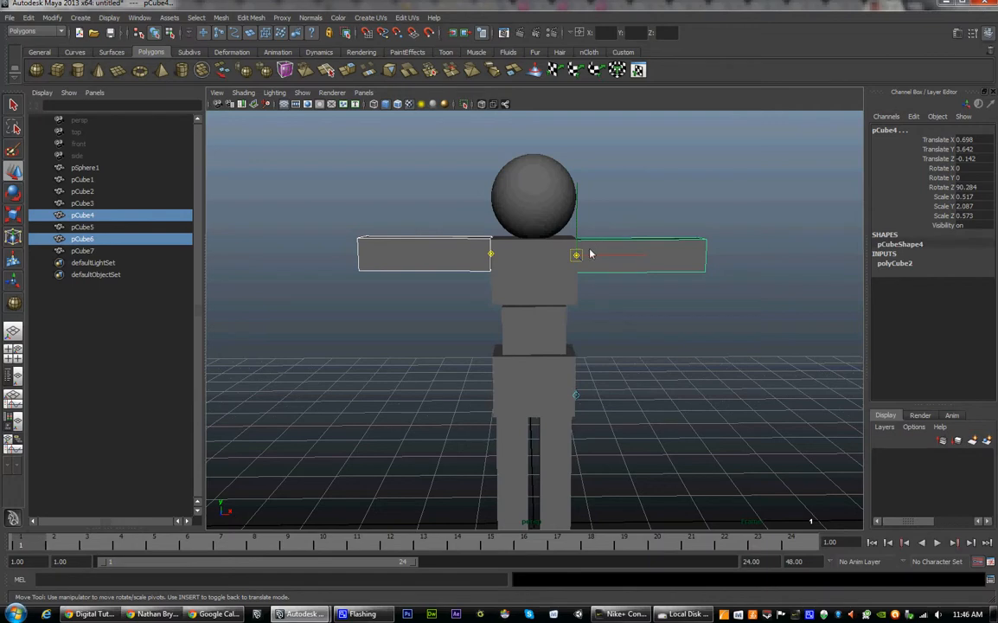
{"action": "key", "text": "Insert"}
{"action": "key", "text": "e"}
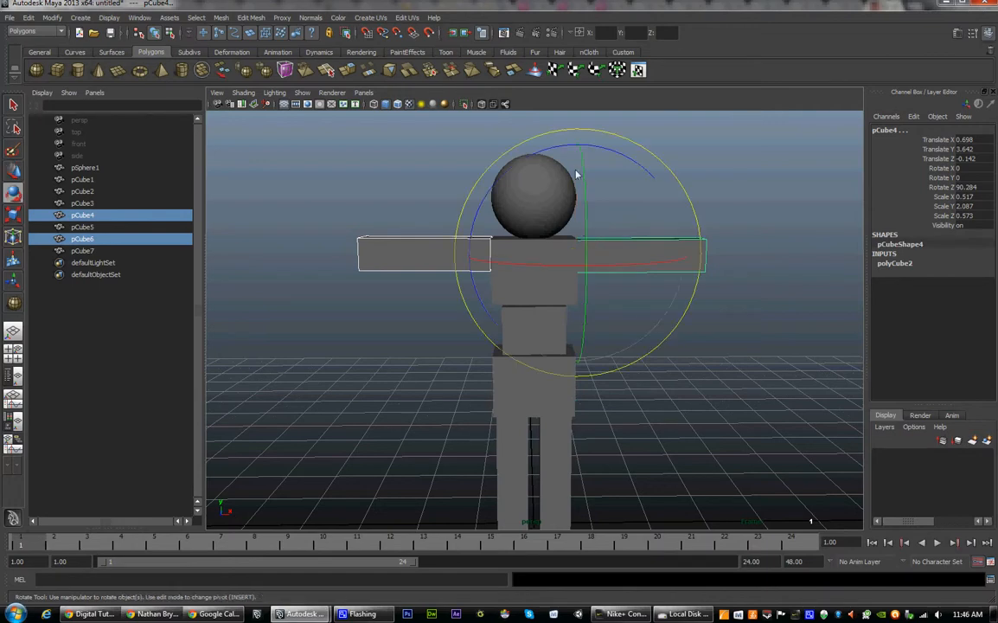
Step: Try to swing both arm blocks together about their shoulder pivots in Z, undo the rotation, and clear the selection
{"action": "left_click_drag", "start_coordinate": [493, 137], "coordinate": [597, 396]}
{"action": "key", "text": "ctrl+z"}
{"action": "key", "text": "ctrl+z"}
{"action": "left_click", "coordinate": [689, 374]}
{"action": "left_click_drag", "start_coordinate": [689, 375], "coordinate": [605, 433], "text": "alt"}
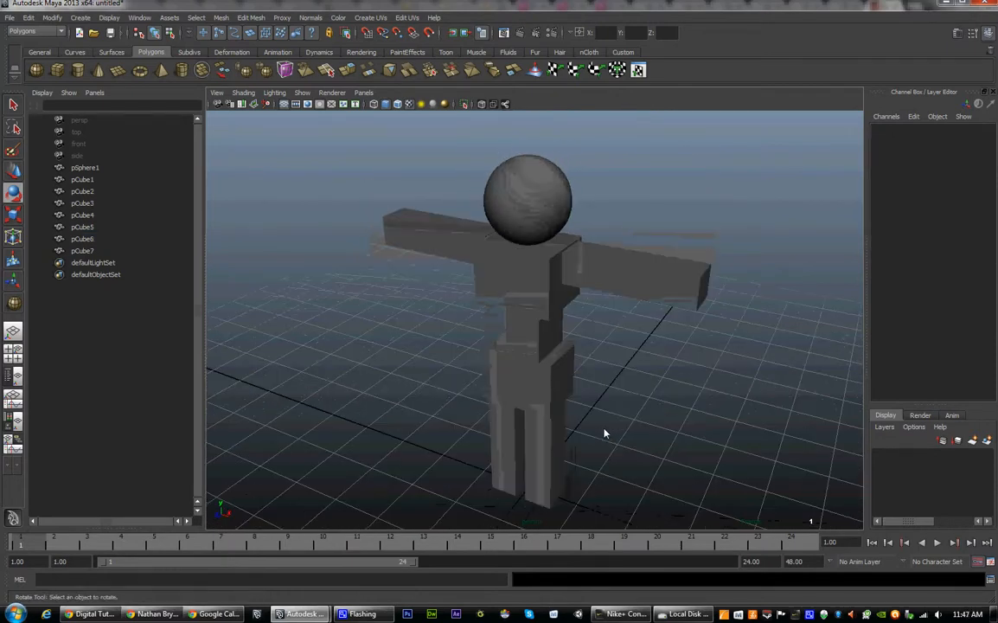
Step: Try to move the hip block pCube3 and the waist block pCube2 separately out of the body, undoing each move
{"action": "left_click", "coordinate": [534, 335]}
{"action": "left_click", "coordinate": [529, 381]}
{"action": "key", "text": "w"}
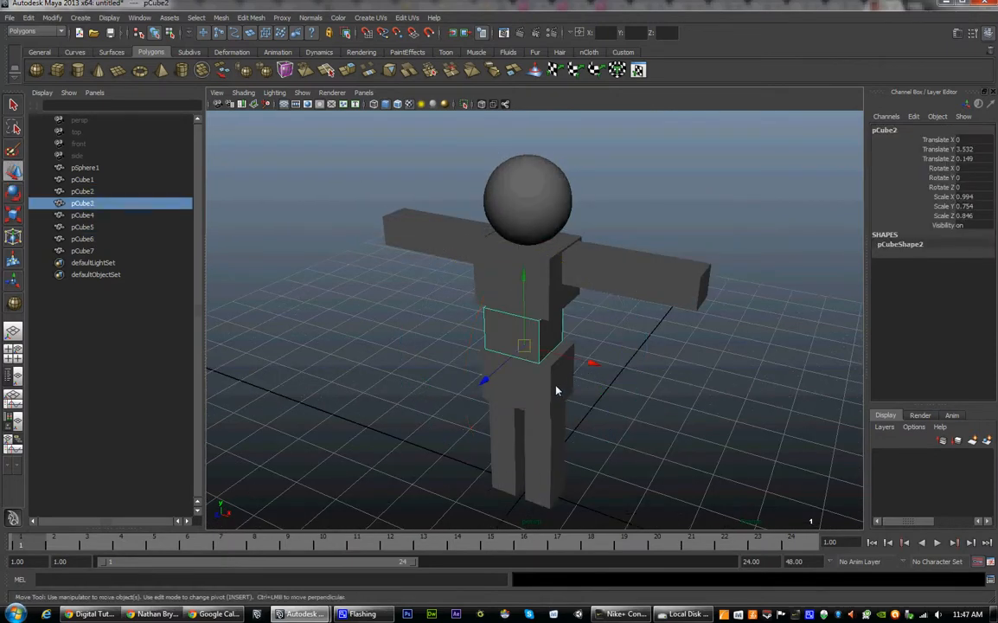
{"action": "left_click_drag", "start_coordinate": [494, 404], "coordinate": [471, 410]}
{"action": "key", "text": "ctrl+z"}
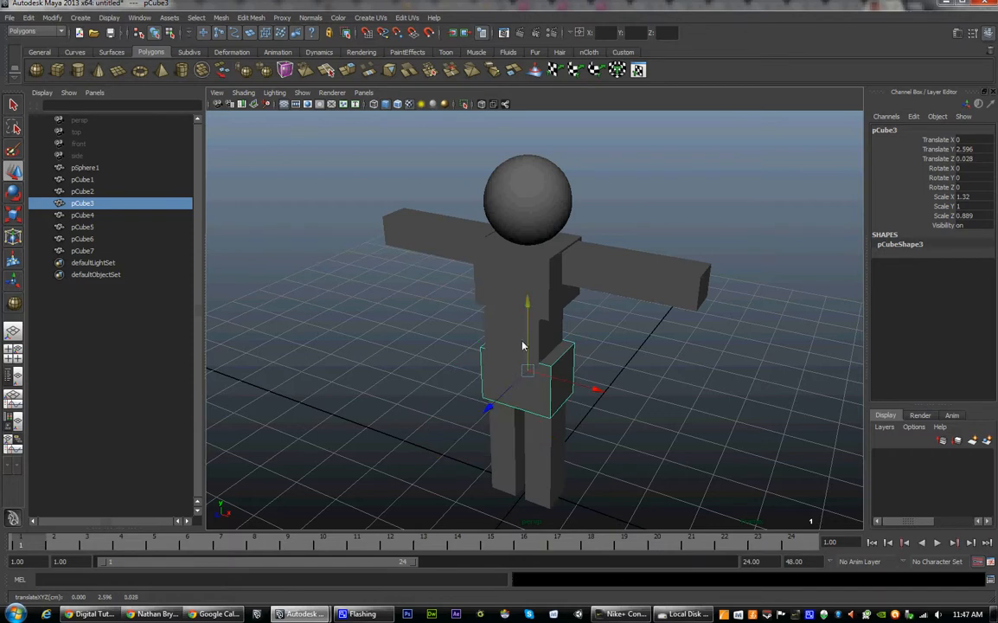
{"action": "left_click", "coordinate": [522, 345]}
{"action": "left_click_drag", "start_coordinate": [510, 359], "coordinate": [461, 379]}
{"action": "key", "text": "ctrl+z"}
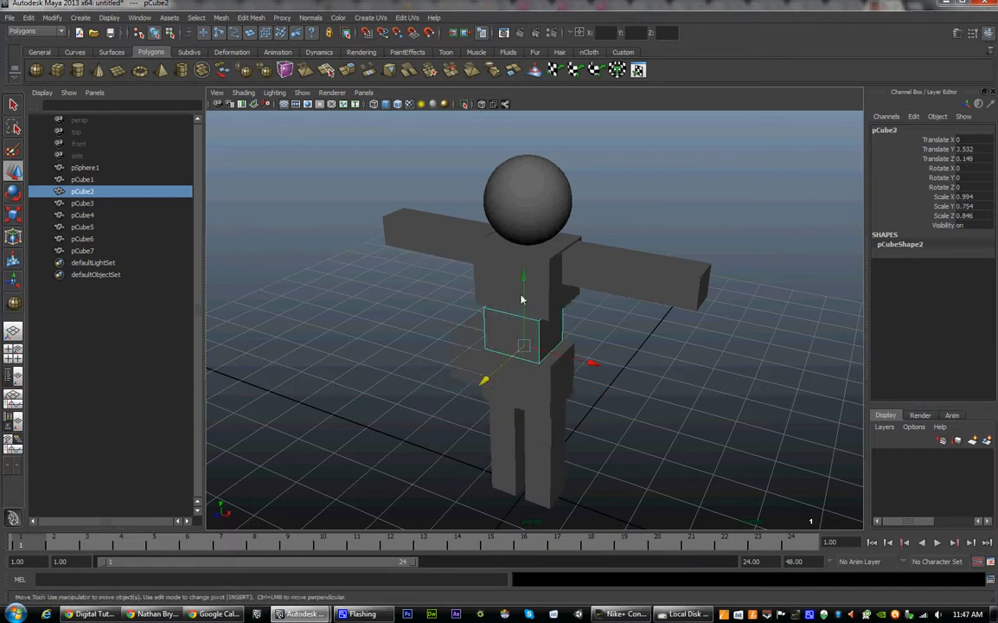
Step: Examine the chest, waist, hip, arm and head pieces one by one to plan how they should be parented
{"action": "left_click", "coordinate": [522, 298]}
{"action": "left_click", "coordinate": [464, 344]}
{"action": "left_click", "coordinate": [504, 342]}
{"action": "left_click", "coordinate": [502, 394]}
{"action": "left_click_drag", "start_coordinate": [527, 408], "coordinate": [575, 398], "text": "alt"}
{"action": "middle_click_drag", "start_coordinate": [524, 373], "coordinate": [511, 406], "text": "alt"}
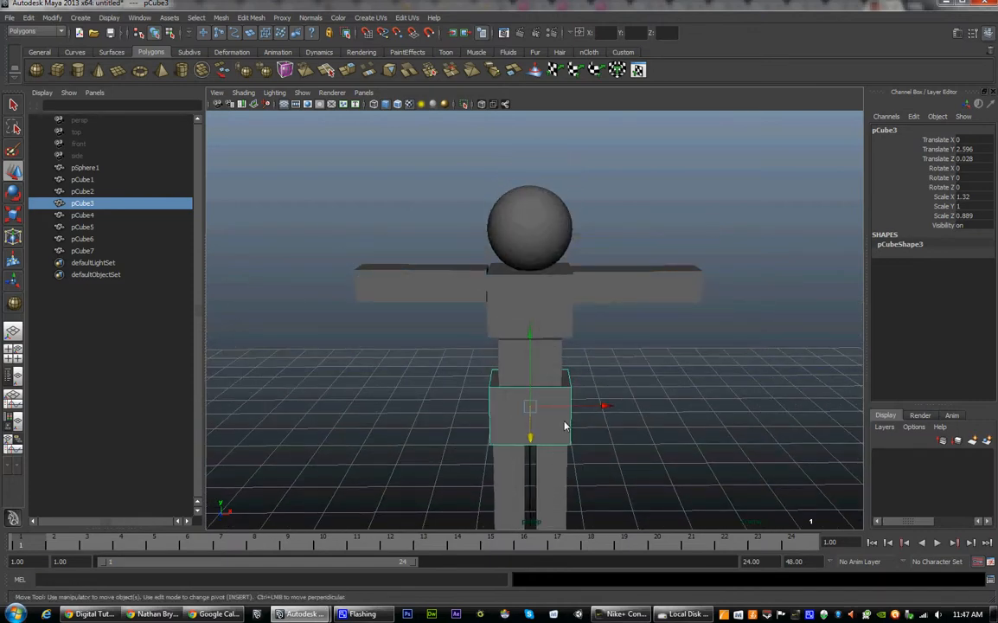
{"action": "left_click", "coordinate": [627, 292]}
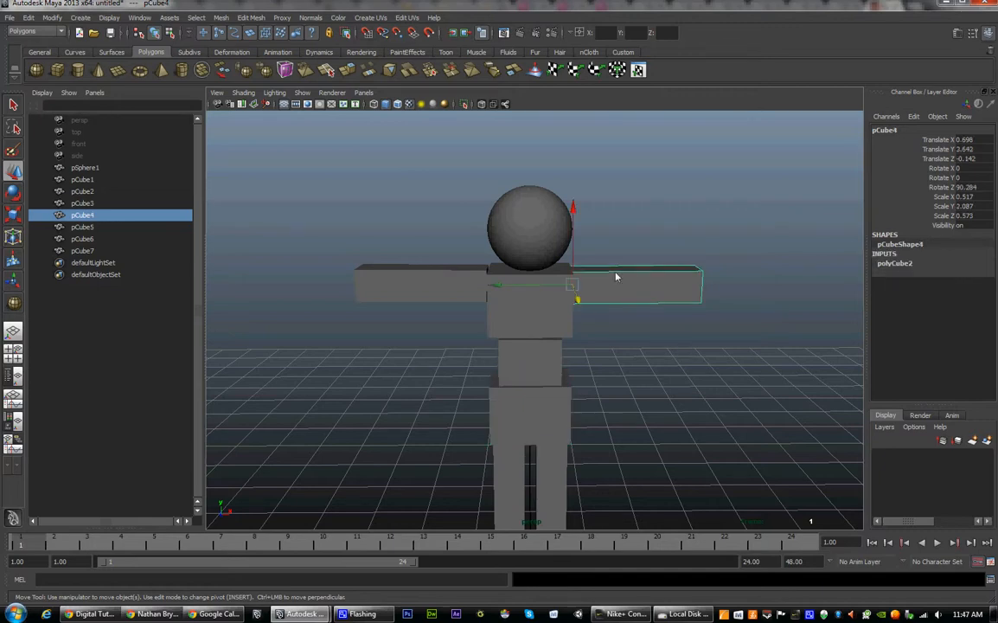
{"action": "left_click", "coordinate": [565, 316]}
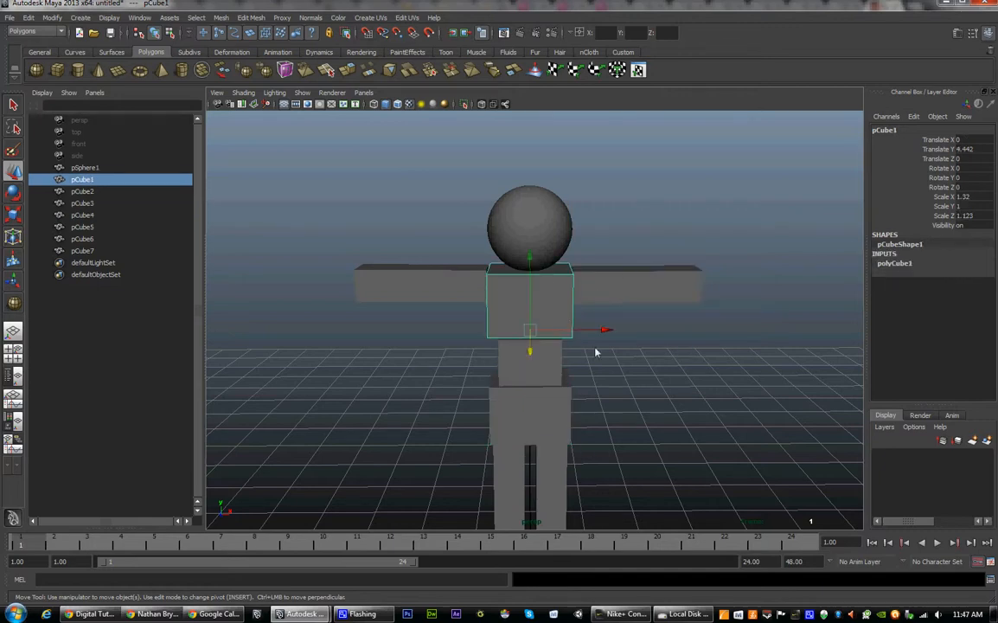
{"action": "left_click", "coordinate": [554, 227]}
{"action": "left_click", "coordinate": [539, 285]}
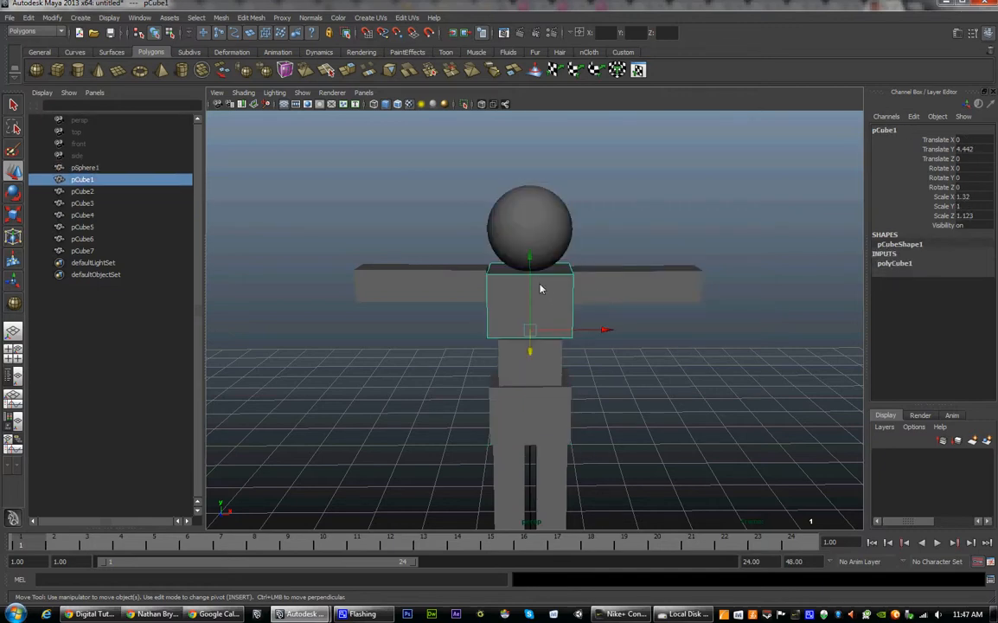
{"action": "left_click", "coordinate": [544, 421]}
{"action": "left_click_drag", "start_coordinate": [544, 420], "coordinate": [515, 364], "text": "alt"}
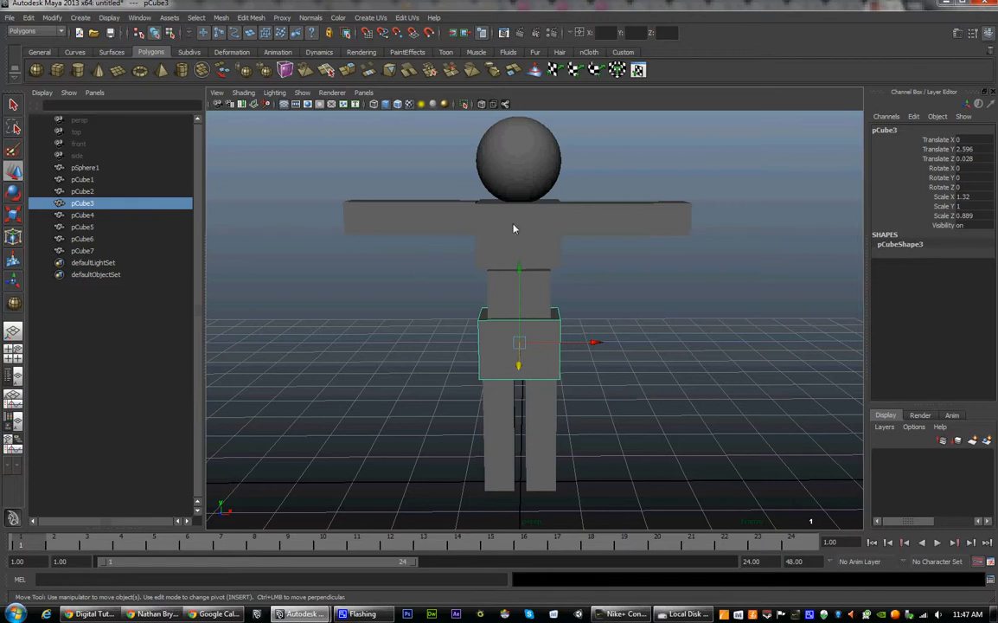
Step: Parent the leg block pCube5 to the hip block pCube3 and check the new hierarchy
{"action": "left_click", "coordinate": [546, 422]}
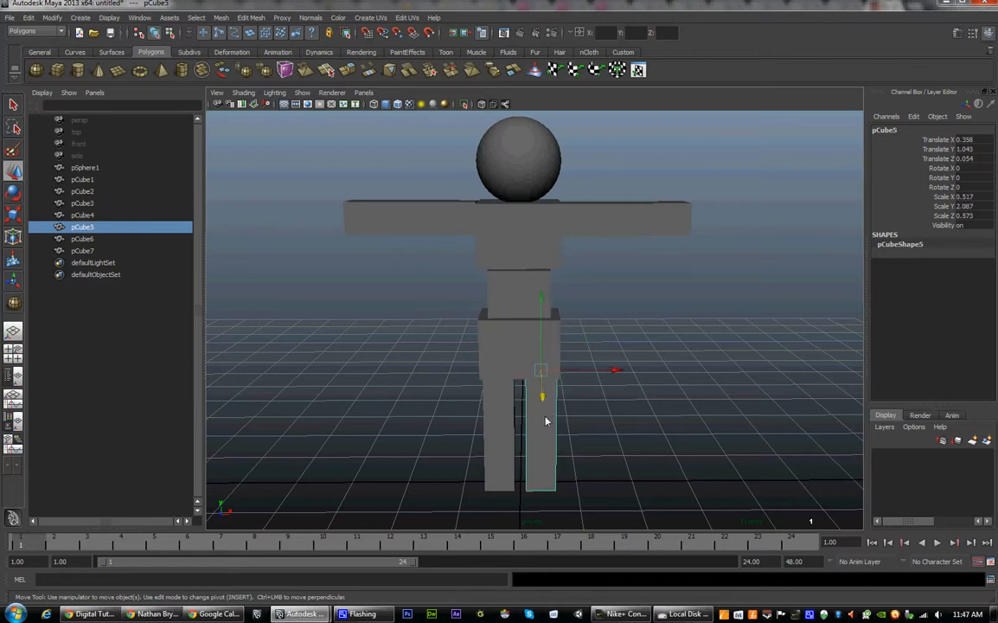
{"action": "left_click", "coordinate": [514, 361], "text": "shift"}
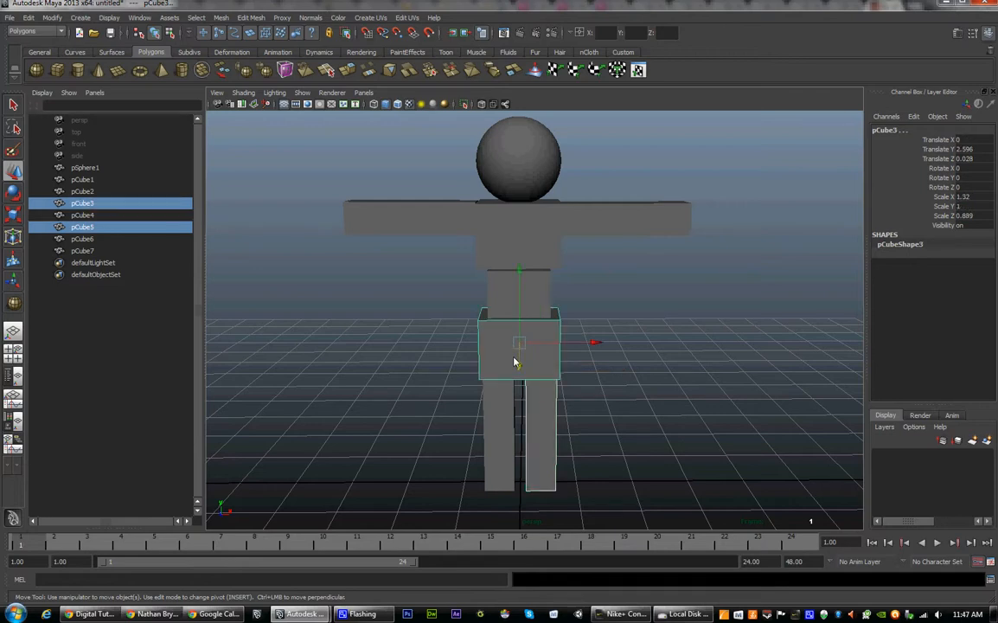
{"action": "key", "text": "p"}
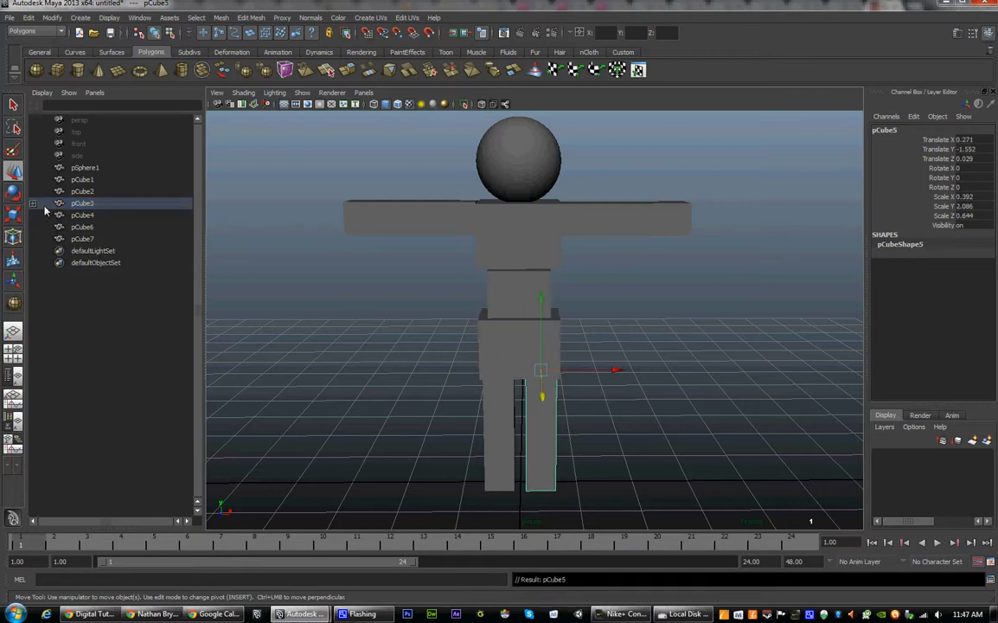
{"action": "left_click", "coordinate": [33, 203]}
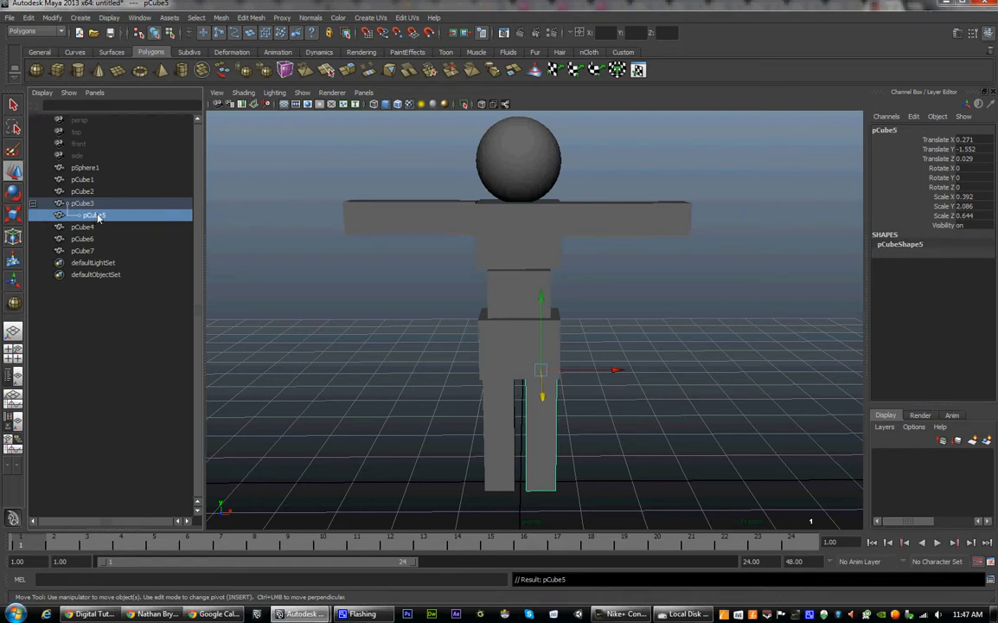
{"action": "left_click", "coordinate": [83, 203]}
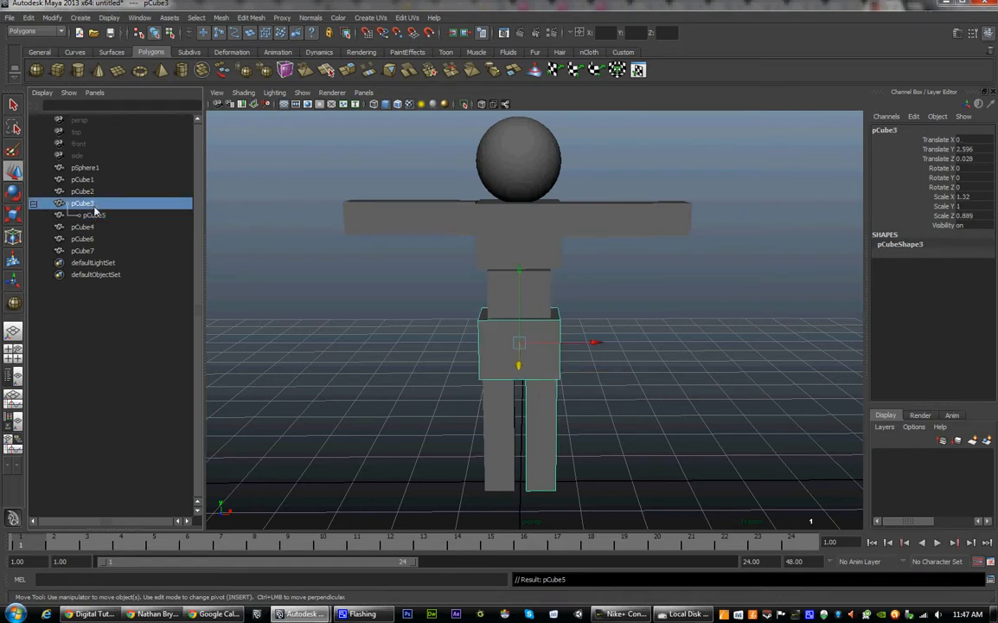
Step: Parent the other leg block, pCube7, to the hip block pCube3
{"action": "left_click", "coordinate": [492, 400]}
{"action": "left_click", "coordinate": [551, 347], "text": "shift"}
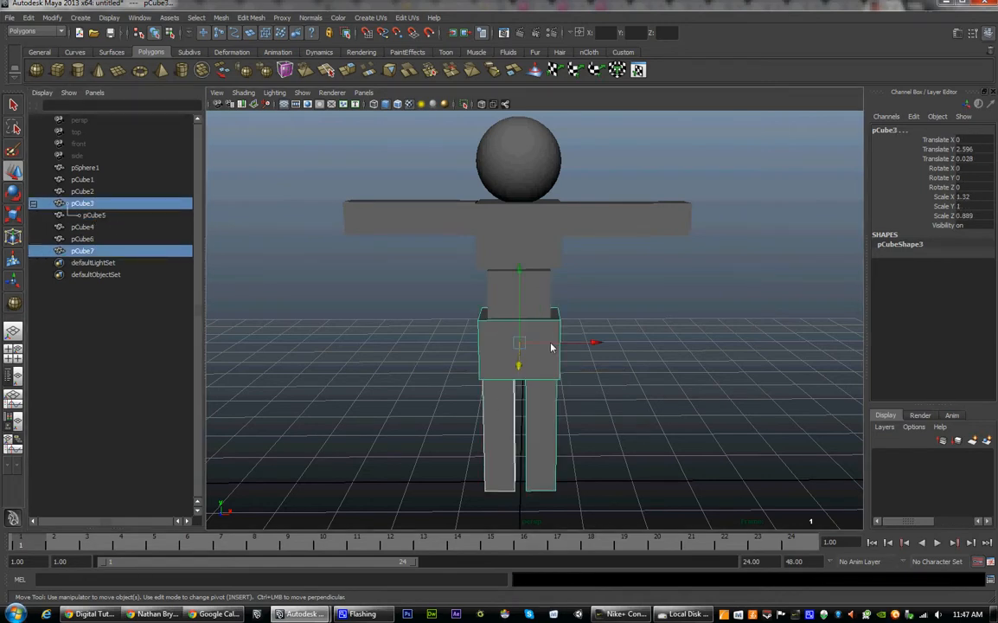
{"action": "key", "text": "p"}
{"action": "left_click", "coordinate": [545, 402]}
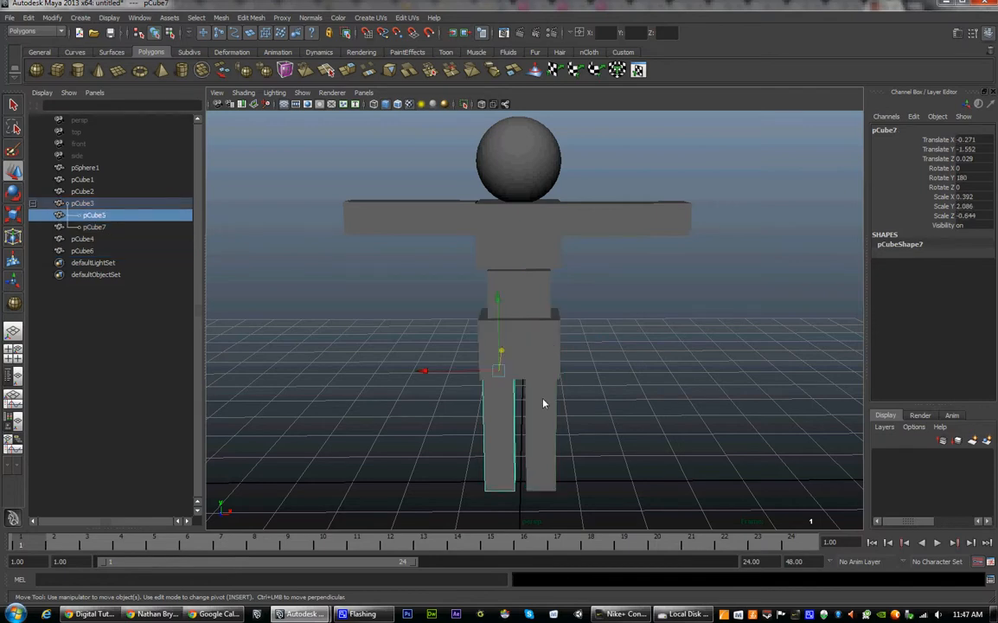
Step: Parent the arm block pCube4 to the chest block pCube1
{"action": "left_click", "coordinate": [512, 338]}
{"action": "left_click", "coordinate": [540, 302]}
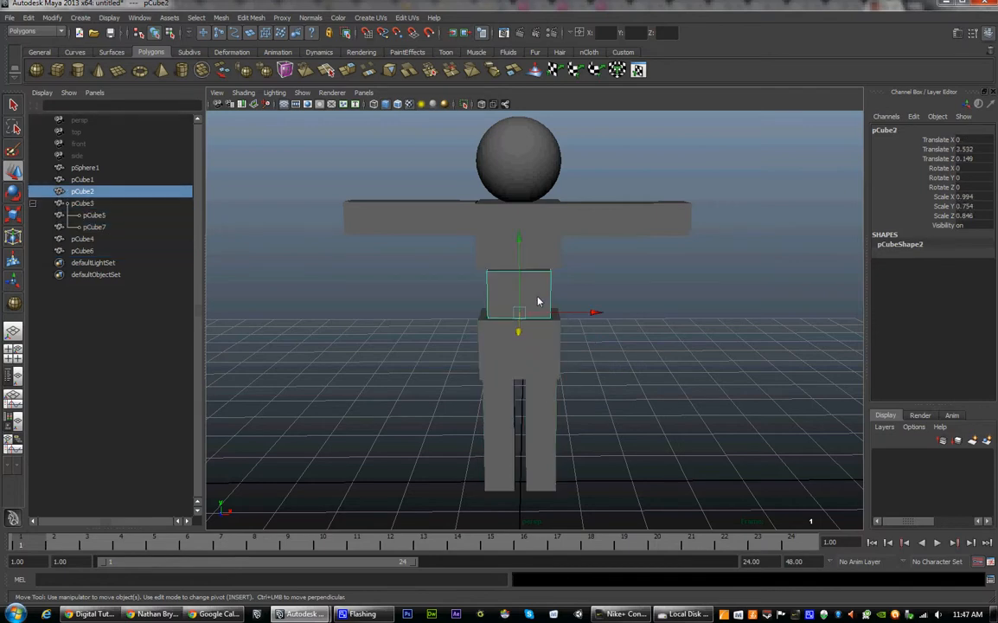
{"action": "left_click", "coordinate": [515, 174]}
{"action": "left_click", "coordinate": [644, 231]}
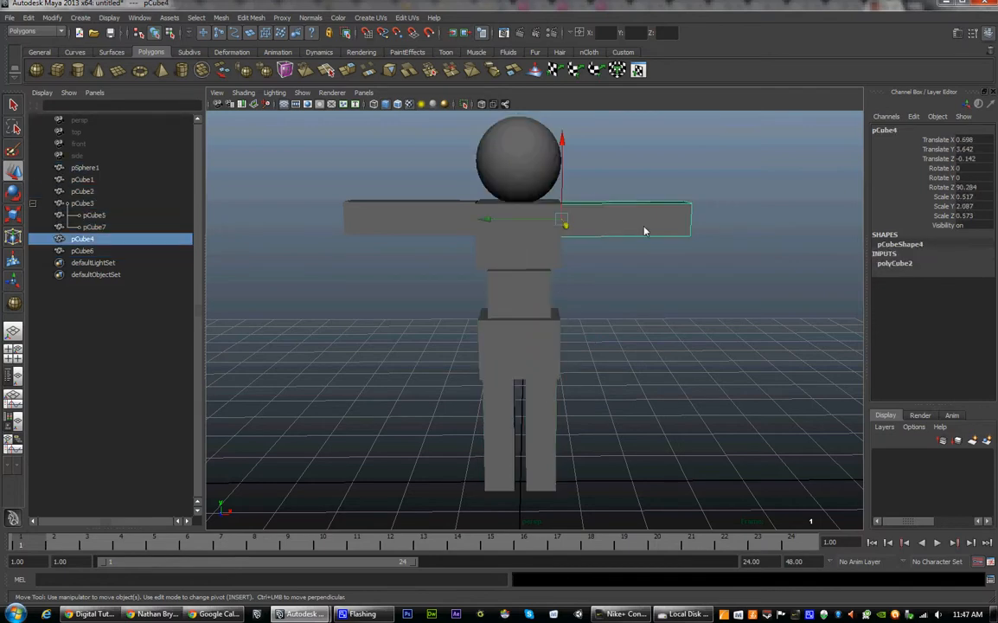
{"action": "left_click", "coordinate": [538, 251], "text": "shift"}
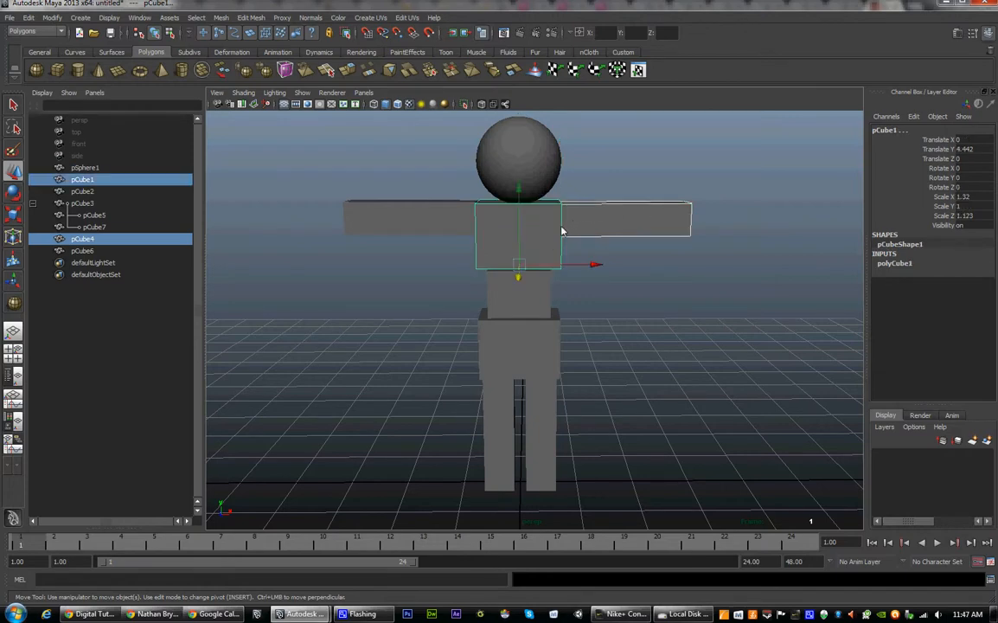
{"action": "key", "text": "p"}
Step: Parent the opposite arm block, pCube6, to the chest block pCube1
{"action": "left_click", "coordinate": [424, 232]}
{"action": "left_click", "coordinate": [519, 245], "text": "shift"}
{"action": "key", "text": "p"}
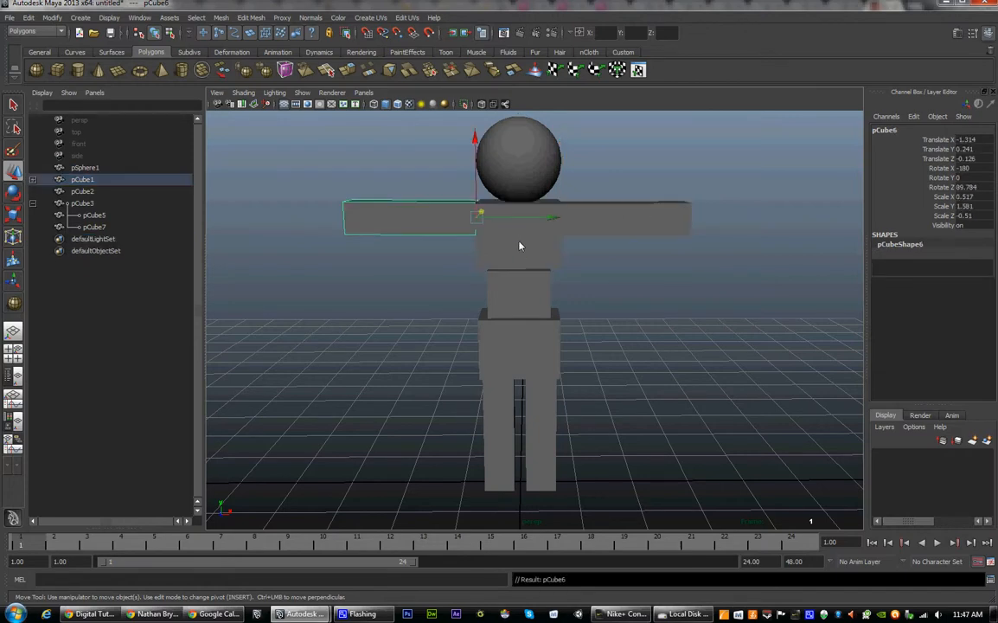
{"action": "left_click", "coordinate": [567, 246]}
Step: Parent the head sphere pSphere1 to the chest block pCube1
{"action": "left_click", "coordinate": [550, 174]}
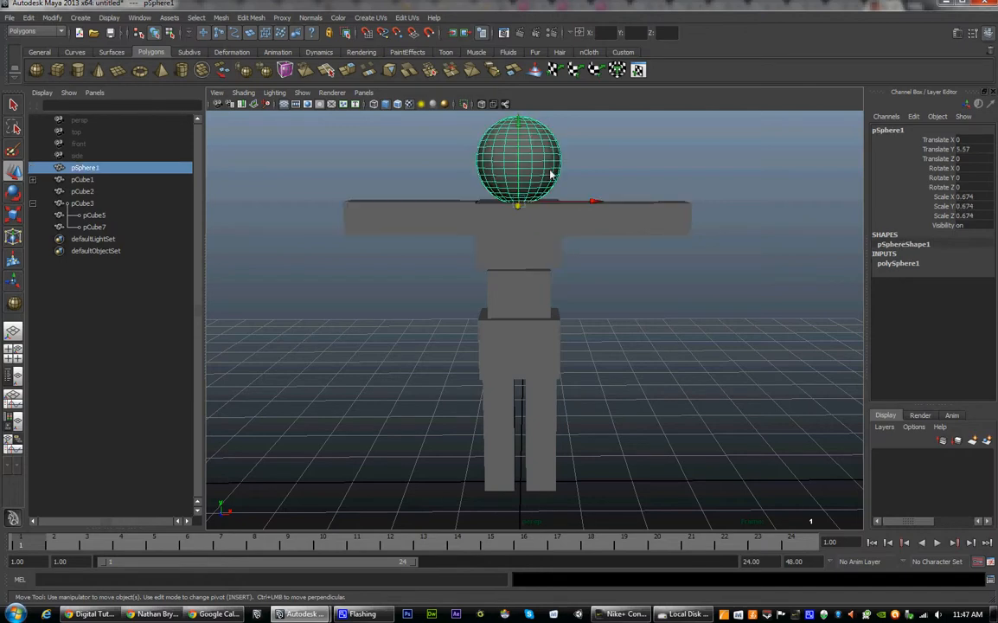
{"action": "left_click", "coordinate": [538, 261], "text": "shift"}
{"action": "key", "text": "p"}
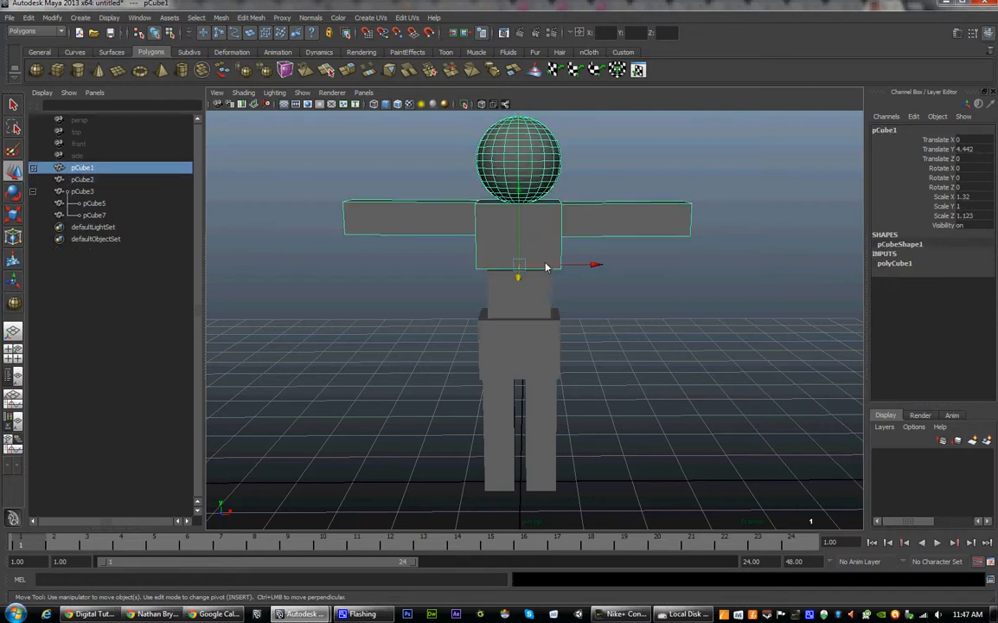
Step: Parent the chest block pCube1 to the waist block pCube2, and the waist to the hip block pCube3
{"action": "left_click", "coordinate": [539, 297], "text": "shift"}
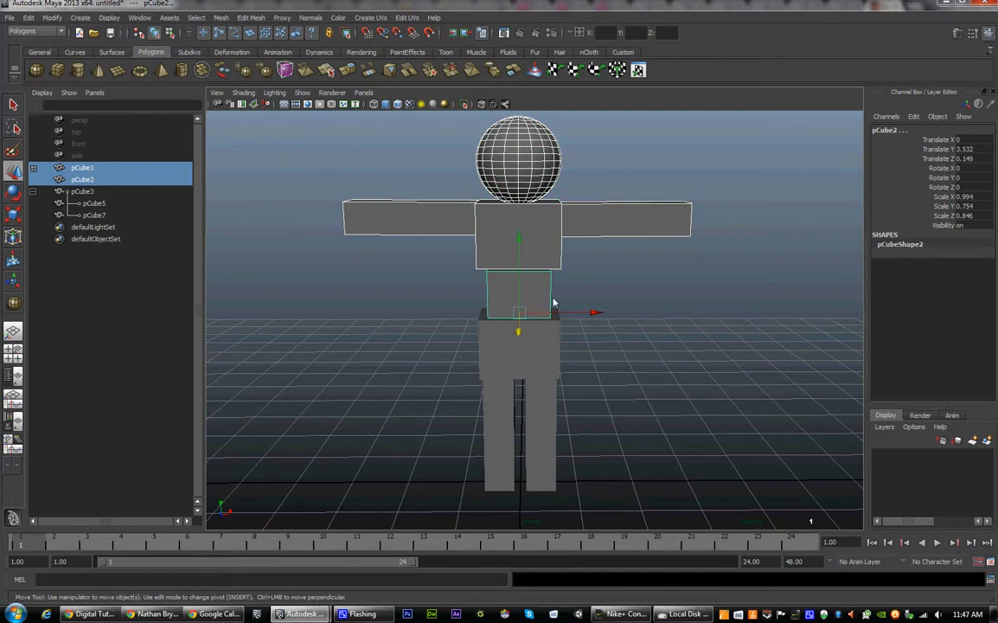
{"action": "key", "text": "p"}
{"action": "left_click", "coordinate": [549, 349], "text": "shift"}
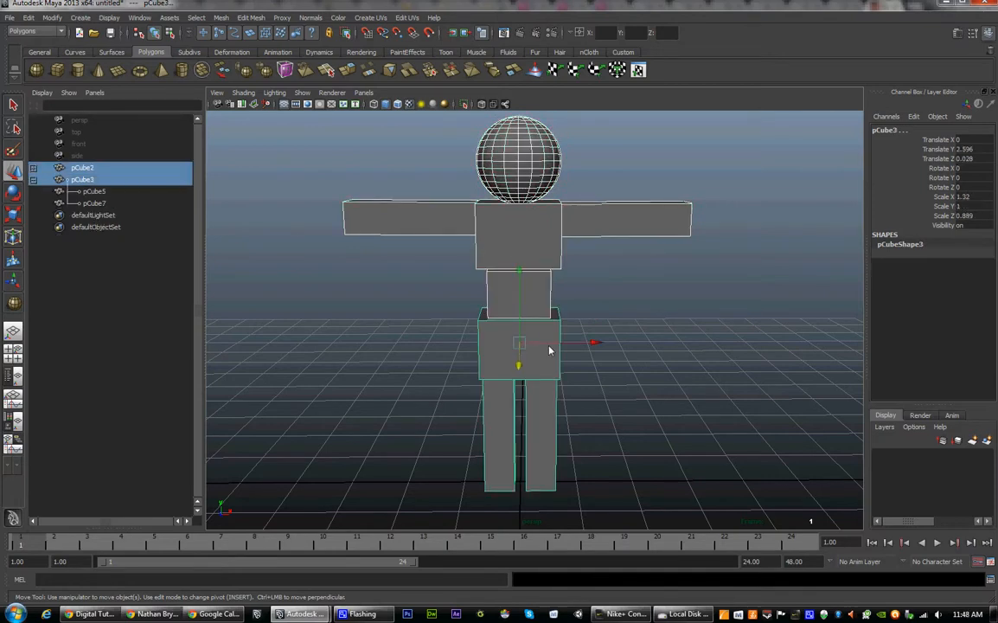
{"action": "key", "text": "p"}
Step: Examine the expanded hierarchy by walking the selection from the head and arms up to the root hip block pCube3
{"action": "left_click", "coordinate": [523, 195]}
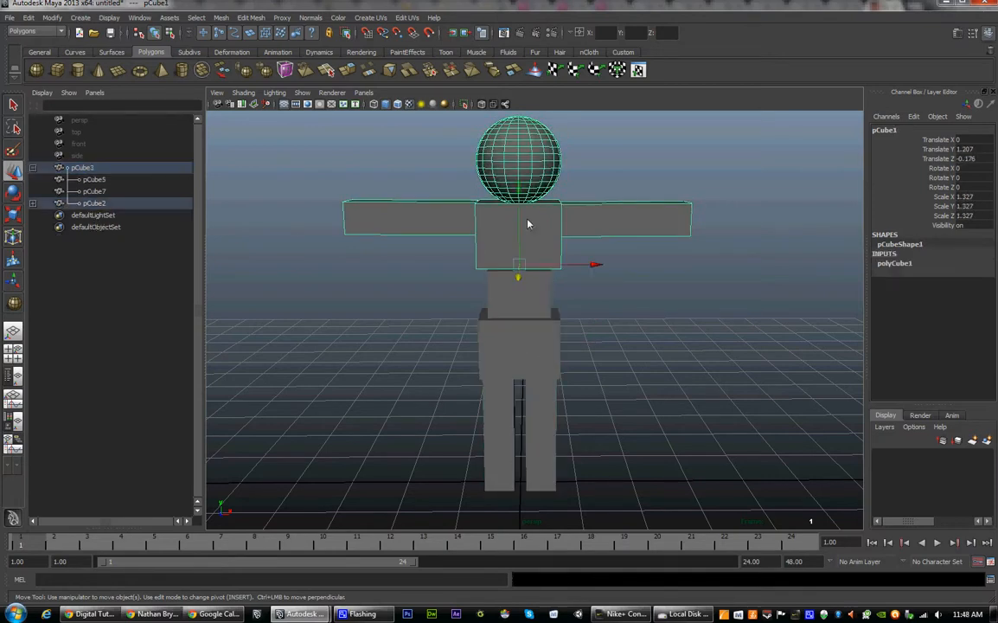
{"action": "mouse_move", "coordinate": [513, 261]}
{"action": "left_mouse_down", "text": "alt"}
{"action": "mouse_move", "coordinate": [512, 301]}
{"action": "mouse_move", "coordinate": [516, 260]}
{"action": "left_mouse_up", "text": "alt"}
{"action": "right_click_drag", "start_coordinate": [632, 318], "coordinate": [525, 251], "text": "alt"}
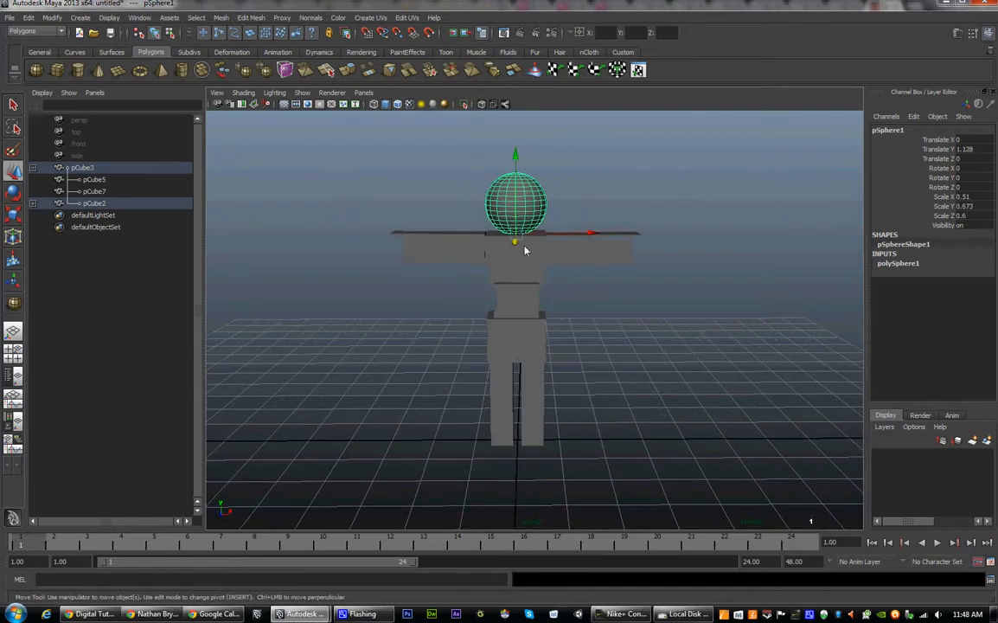
{"action": "left_click", "coordinate": [32, 204]}
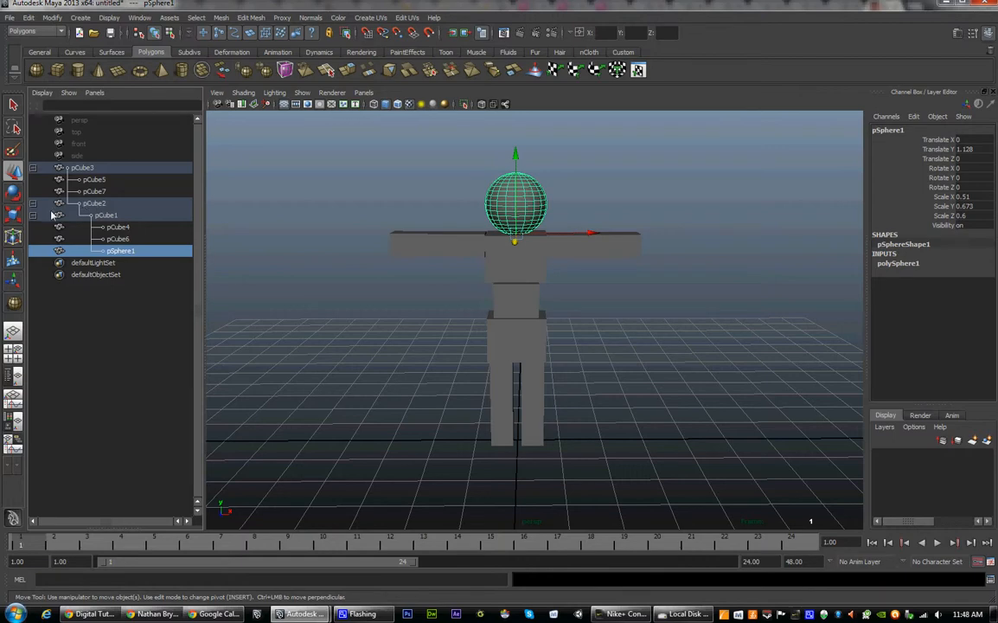
{"action": "left_click", "coordinate": [467, 251]}
{"action": "key", "text": "Up"}
{"action": "key", "text": "Up"}
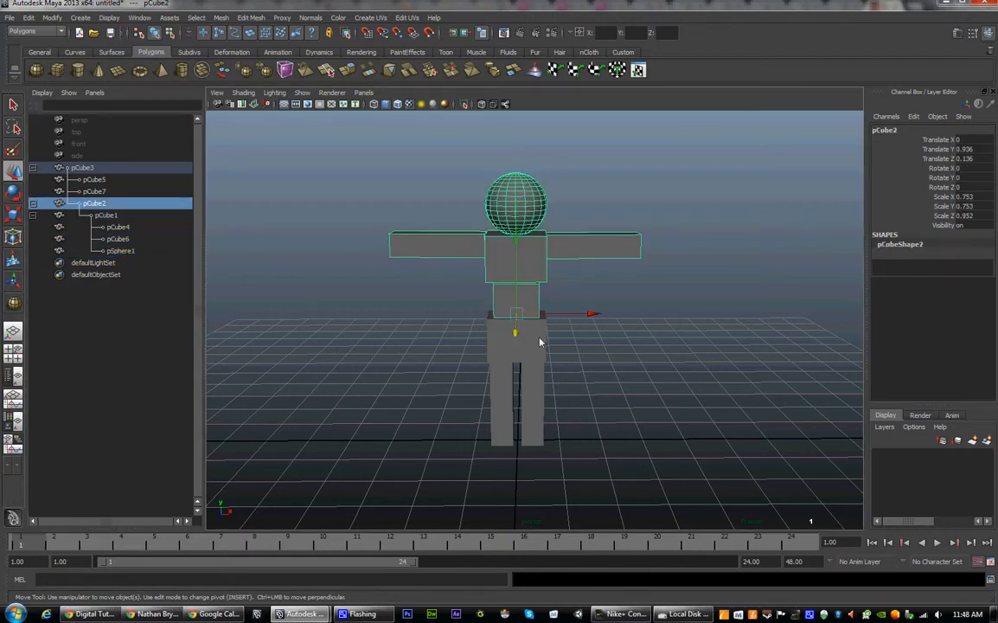
{"action": "key", "text": "Up"}
{"action": "key", "text": "Up"}
{"action": "key", "text": "Up"}
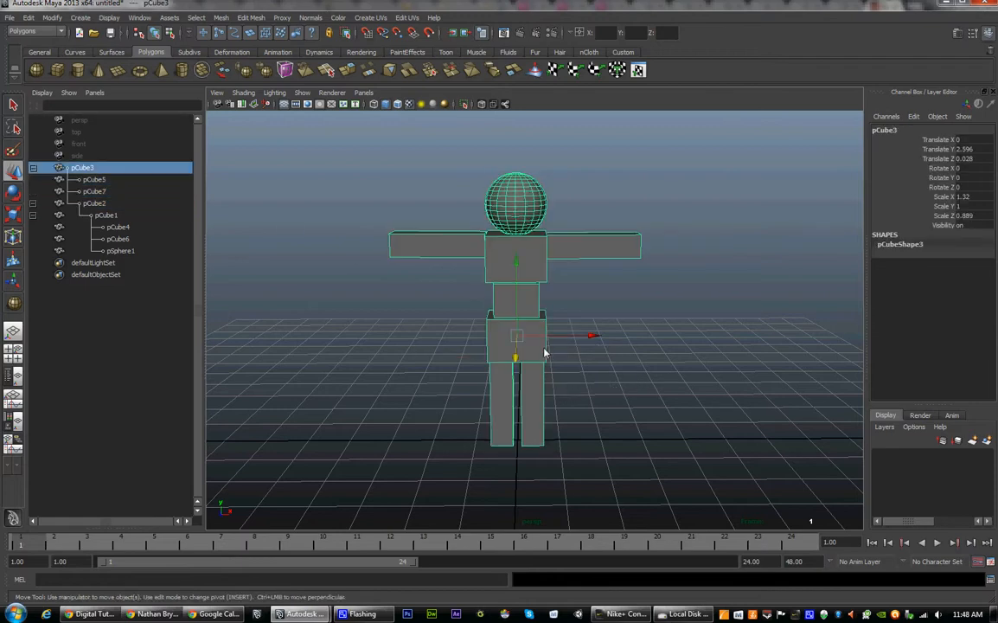
Step: Rotate both arm blocks, pCube4 and pCube6, together in Z so they hang down beside the body
{"action": "left_click_drag", "start_coordinate": [570, 379], "coordinate": [479, 327], "text": "alt"}
{"action": "left_click", "coordinate": [572, 261]}
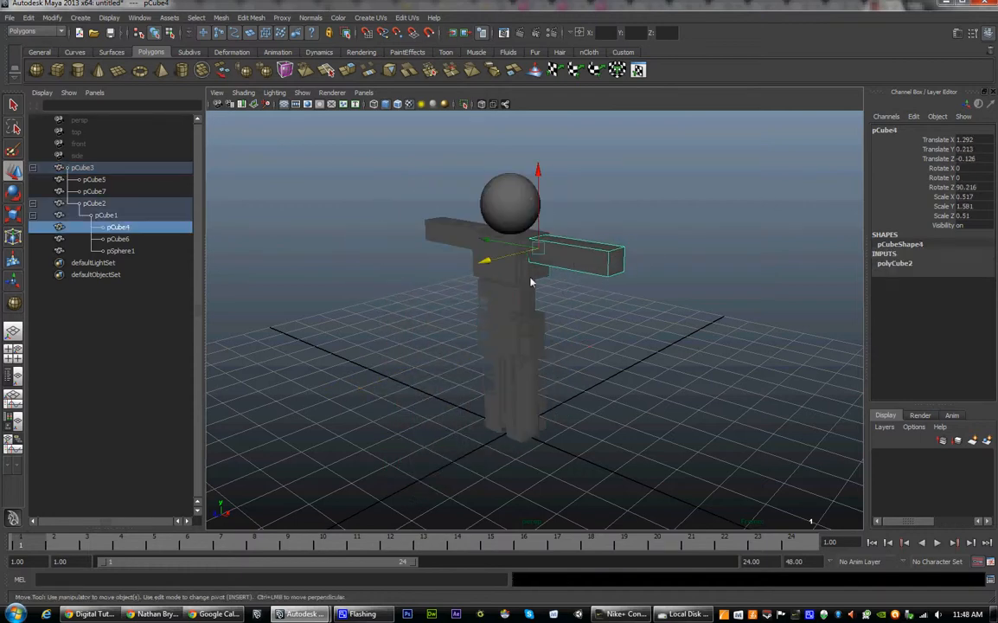
{"action": "left_click", "coordinate": [428, 224], "text": "shift"}
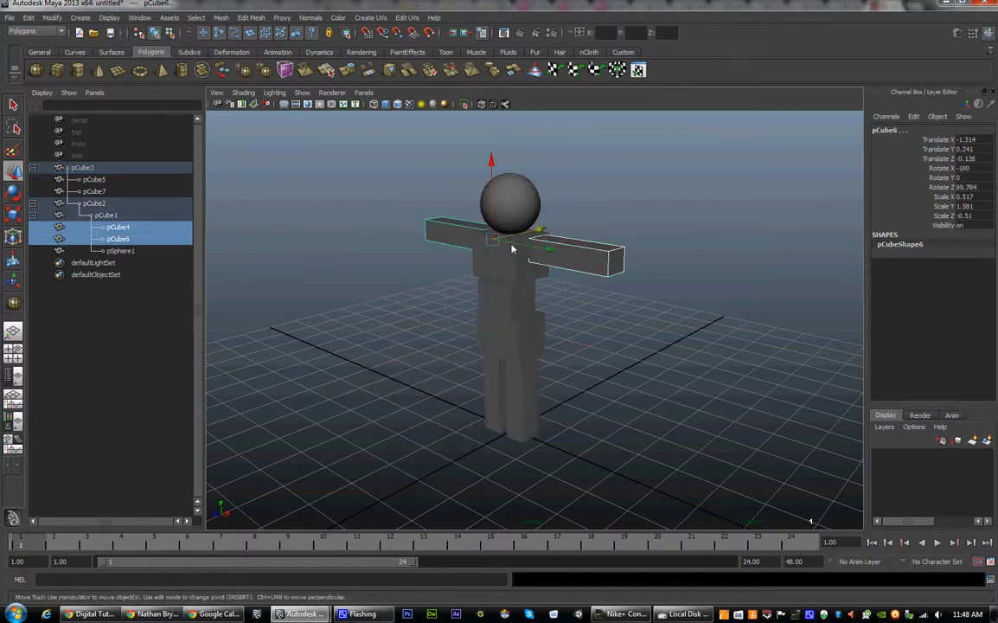
{"action": "key", "text": "e"}
{"action": "left_click_drag", "start_coordinate": [576, 220], "coordinate": [457, 130]}
{"action": "left_click", "coordinate": [635, 283]}
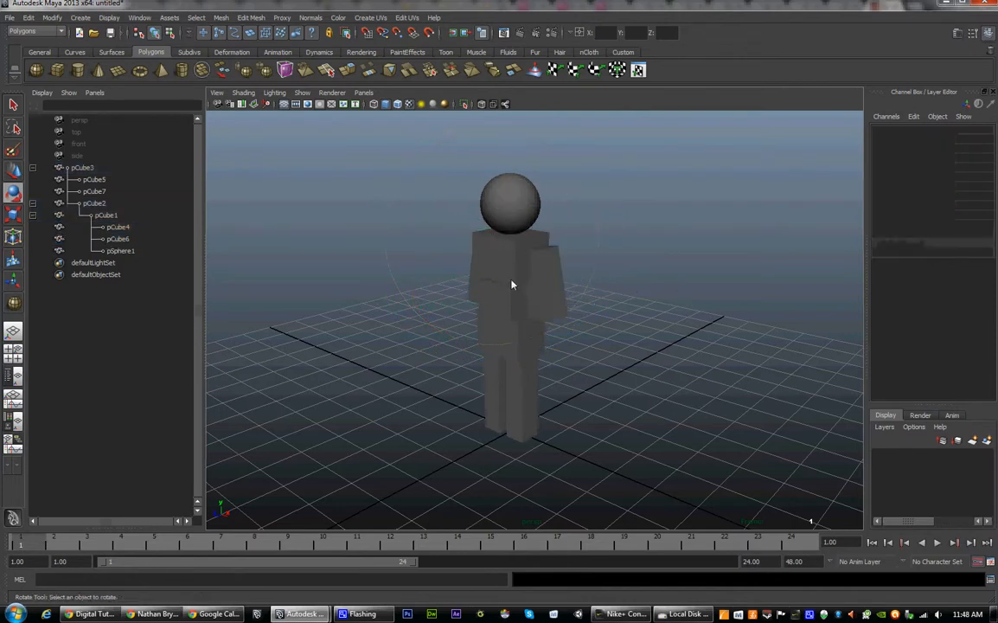
Step: Try to twist the chest pCube1 and the waist pCube2 together about the Y axis
{"action": "left_click", "coordinate": [499, 305]}
{"action": "key", "text": "q"}
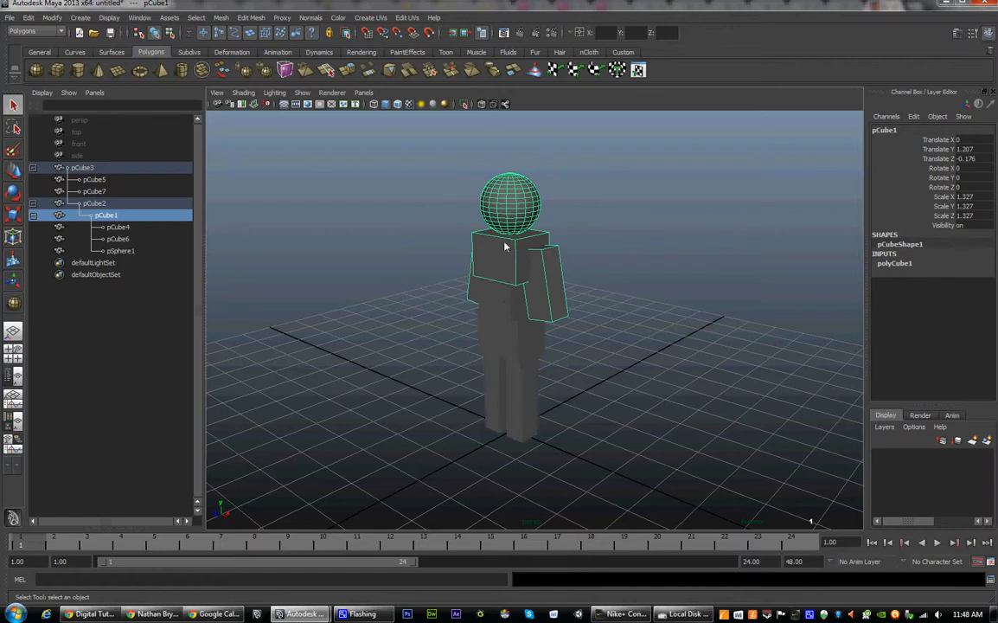
{"action": "left_click", "coordinate": [501, 305], "text": "shift"}
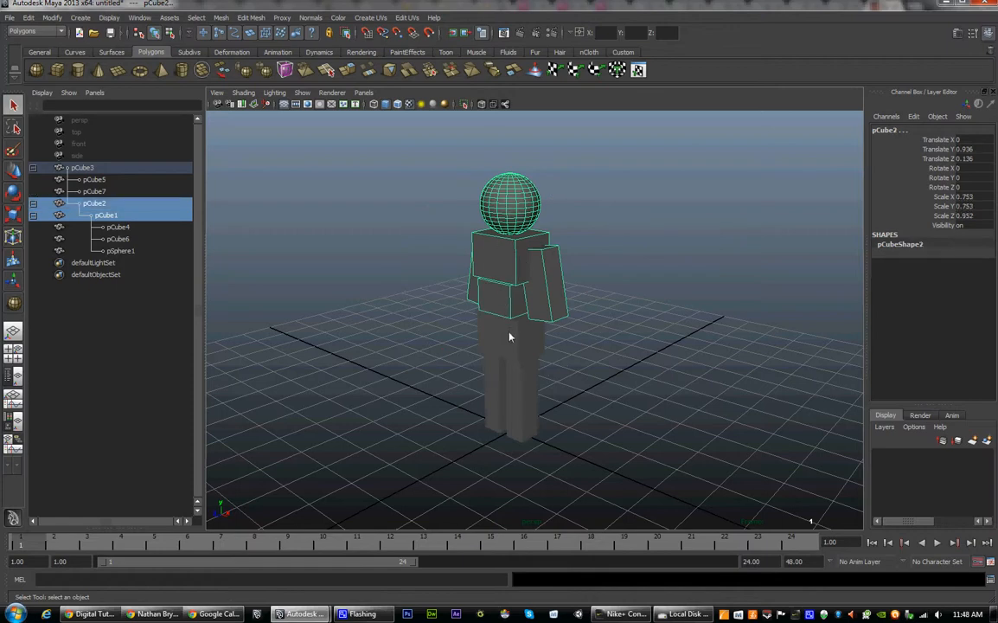
{"action": "key", "text": "e"}
{"action": "mouse_move", "coordinate": [531, 349]}
{"action": "left_mouse_down"}
{"action": "mouse_move", "coordinate": [554, 350]}
{"action": "mouse_move", "coordinate": [488, 349]}
{"action": "mouse_move", "coordinate": [567, 346]}
{"action": "mouse_move", "coordinate": [472, 346]}
{"action": "mouse_move", "coordinate": [527, 346]}
{"action": "mouse_move", "coordinate": [470, 354]}
{"action": "mouse_move", "coordinate": [598, 352]}
{"action": "mouse_move", "coordinate": [528, 350]}
{"action": "mouse_move", "coordinate": [587, 343]}
{"action": "mouse_move", "coordinate": [538, 348]}
{"action": "left_mouse_up"}
{"action": "key", "text": "ctrl+z"}
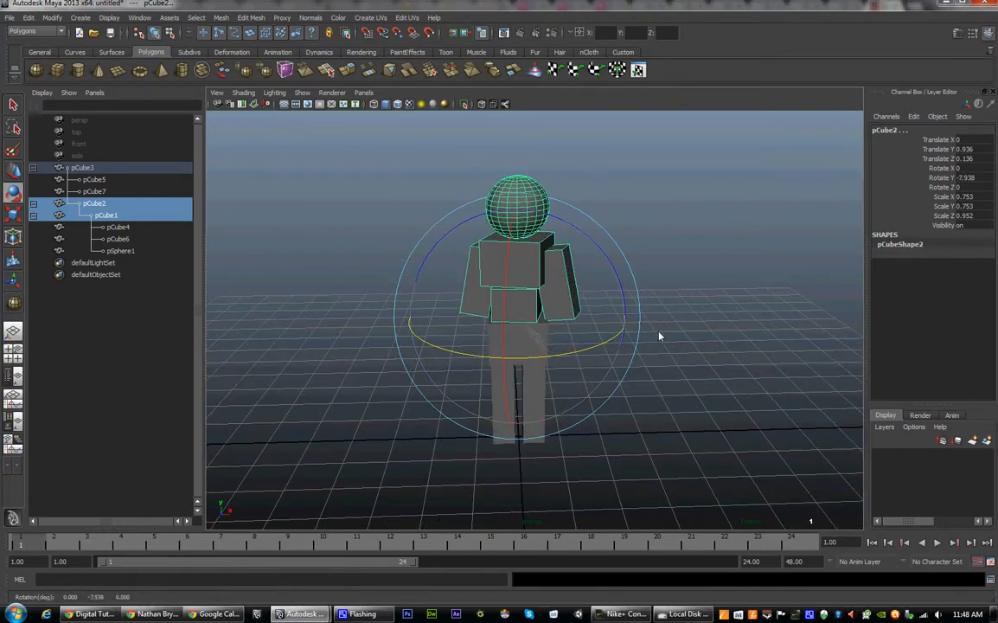
Step: Undo the Y-axis twist of the chest pCube1 and waist pCube2, and clear the selection
{"action": "key", "text": "ctrl+z"}
{"action": "left_click", "coordinate": [659, 336]}
Step: Try to swing both leg blocks, pCube5 and pCube7, together about the X axis from the hips, and undo the rotation
{"action": "left_click", "coordinate": [535, 398]}
{"action": "left_click_drag", "start_coordinate": [567, 425], "coordinate": [472, 414], "text": "alt"}
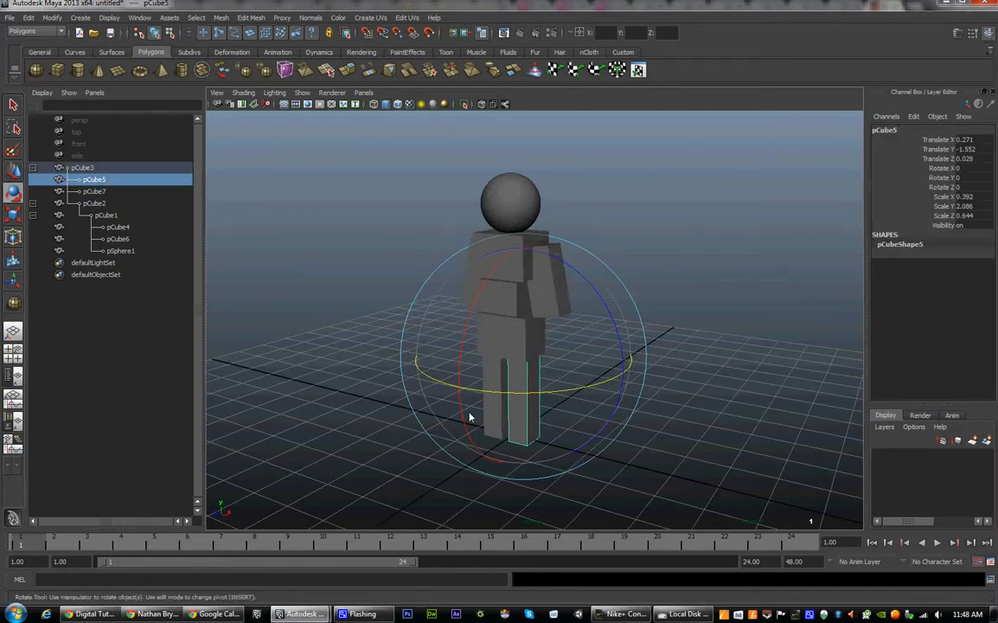
{"action": "key", "text": "q"}
{"action": "left_click", "coordinate": [501, 401], "text": "shift"}
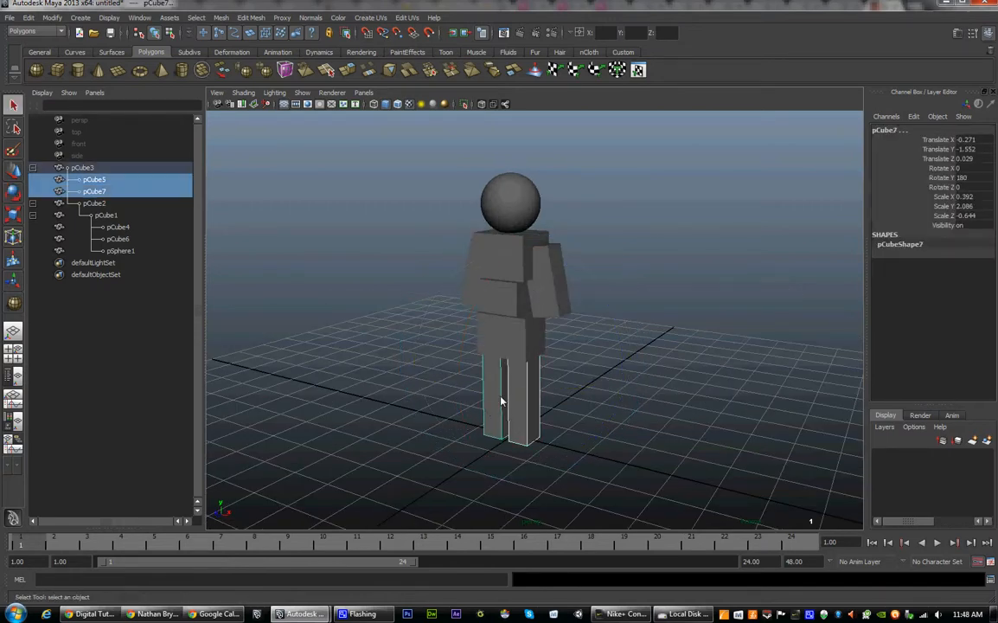
{"action": "key", "text": "e"}
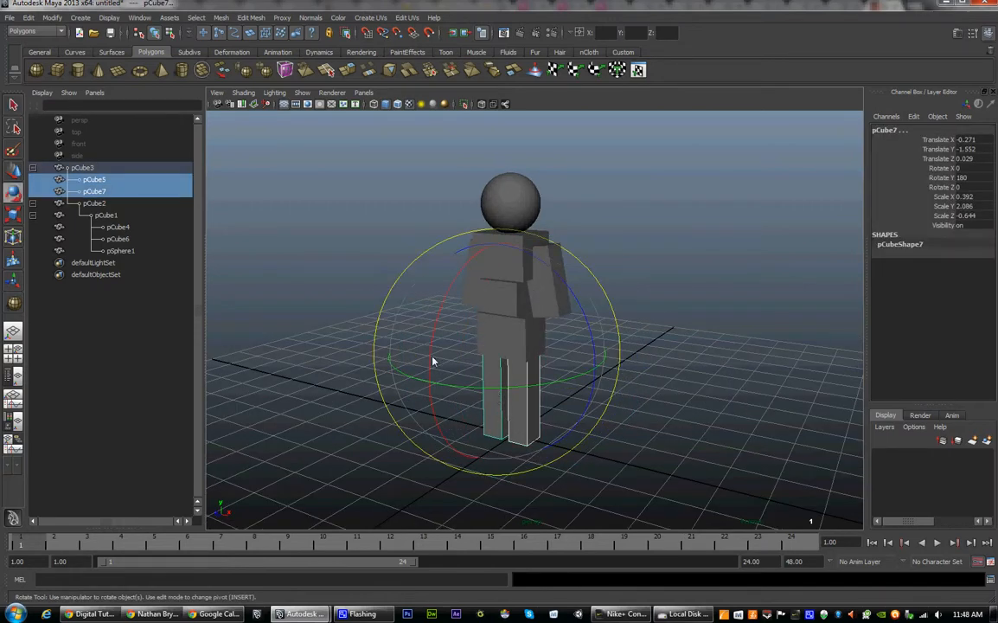
{"action": "left_click_drag", "start_coordinate": [433, 357], "coordinate": [475, 283]}
{"action": "key", "text": "ctrl+z"}
{"action": "left_click", "coordinate": [617, 302]}
Step: Examine the assembled block character up close and from a distance at several angles, and select the leg block pCube7
{"action": "left_click_drag", "start_coordinate": [617, 303], "coordinate": [608, 371], "text": "alt"}
{"action": "right_click_drag", "start_coordinate": [608, 372], "coordinate": [568, 378], "text": "alt"}
{"action": "left_click_drag", "start_coordinate": [568, 378], "coordinate": [450, 392], "text": "alt"}
{"action": "right_click_drag", "start_coordinate": [450, 392], "coordinate": [498, 409], "text": "alt"}
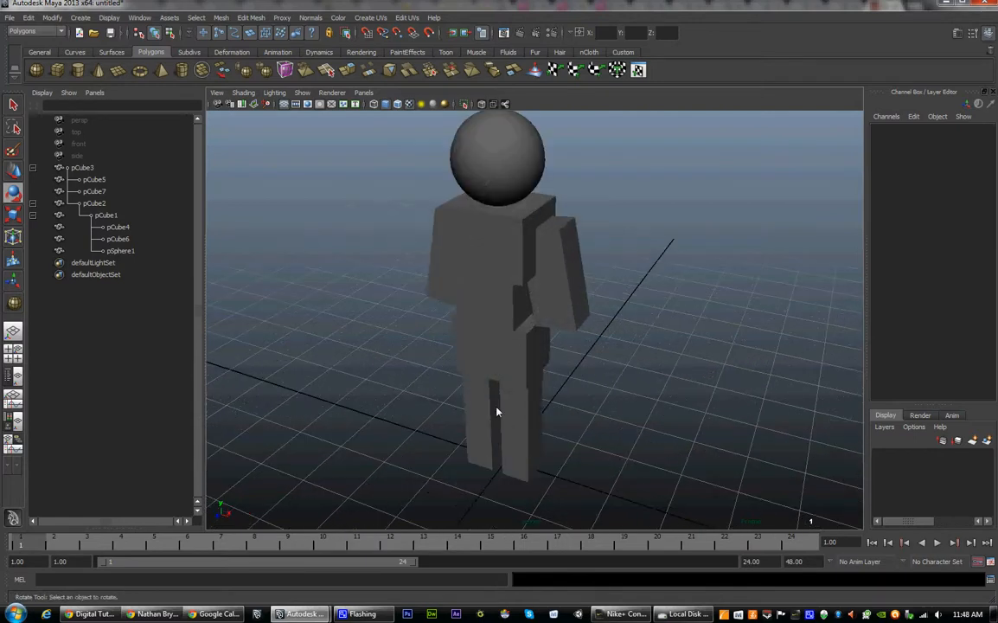
{"action": "left_click_drag", "start_coordinate": [498, 409], "coordinate": [510, 377], "text": "alt"}
{"action": "middle_click_drag", "start_coordinate": [510, 377], "coordinate": [508, 416], "text": "alt"}
{"action": "right_click_drag", "start_coordinate": [508, 417], "coordinate": [396, 407], "text": "alt"}
{"action": "left_click_drag", "start_coordinate": [396, 407], "coordinate": [446, 384], "text": "alt"}
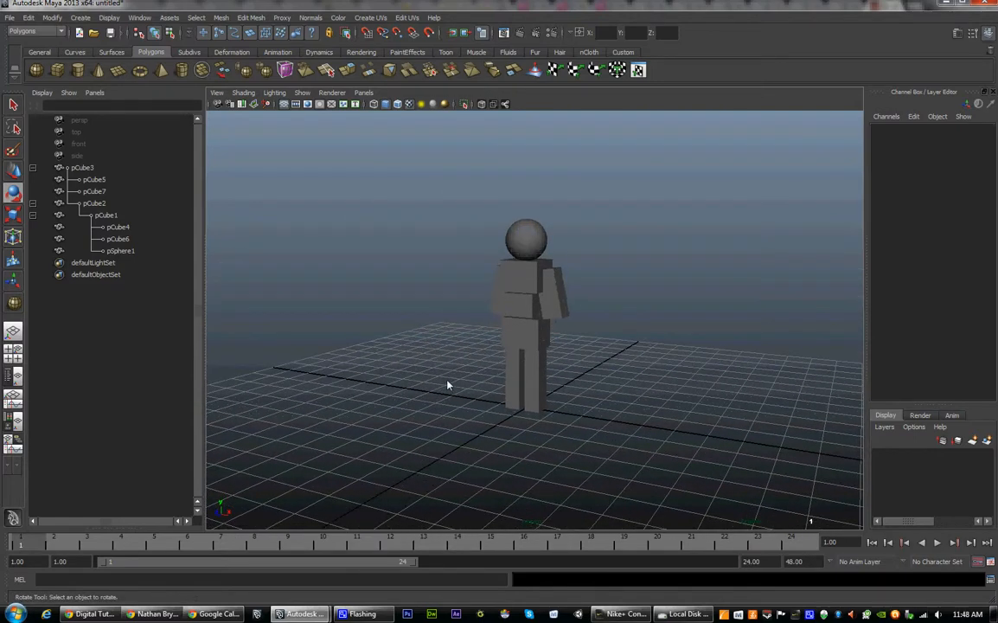
{"action": "left_click", "coordinate": [513, 369]}
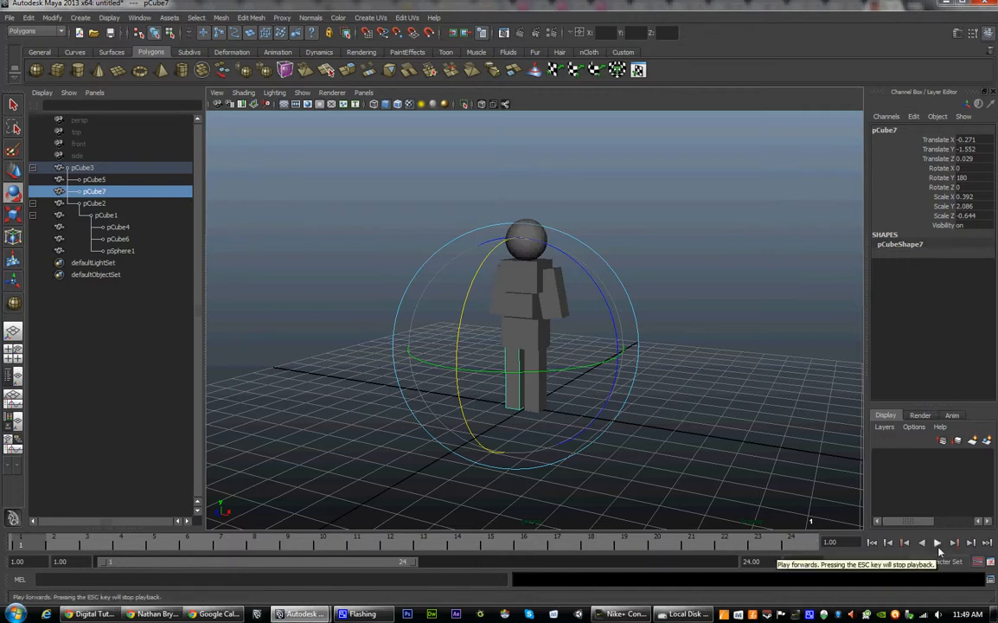
{"action": "right_click", "coordinate": [807, 614]}
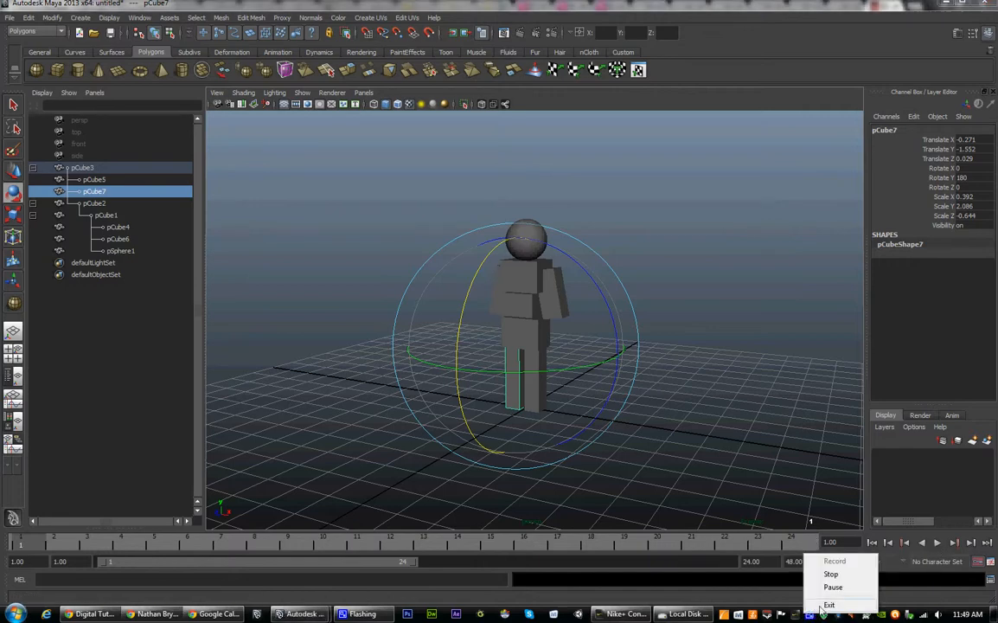